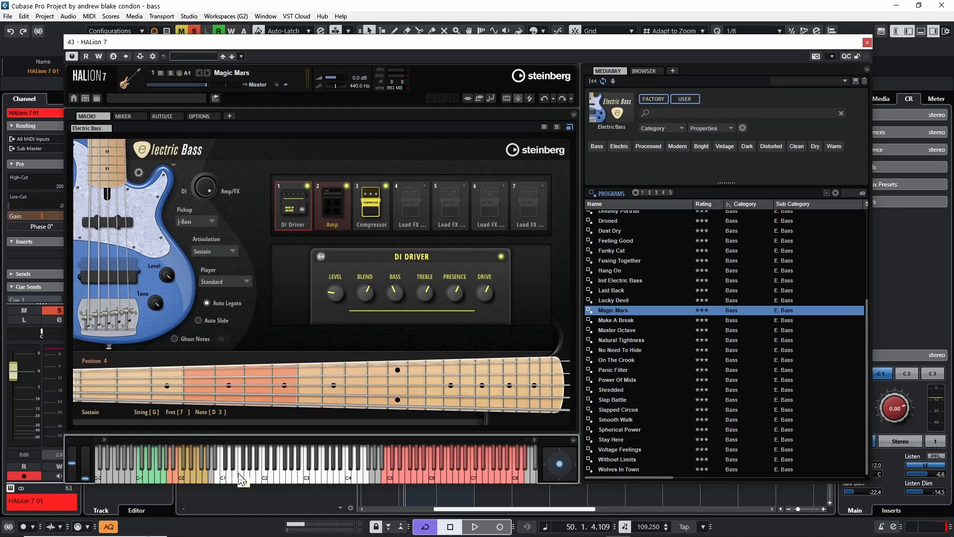
- Play a note on the virtual keyboard, choose the Electric Bass instrument and load a program from its list
left_click(321, 478)
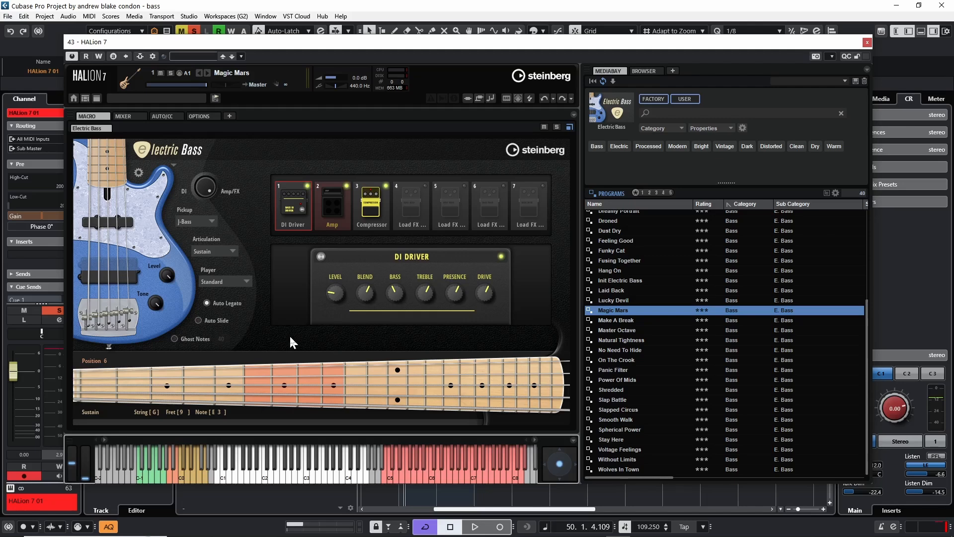
left_click(613, 99)
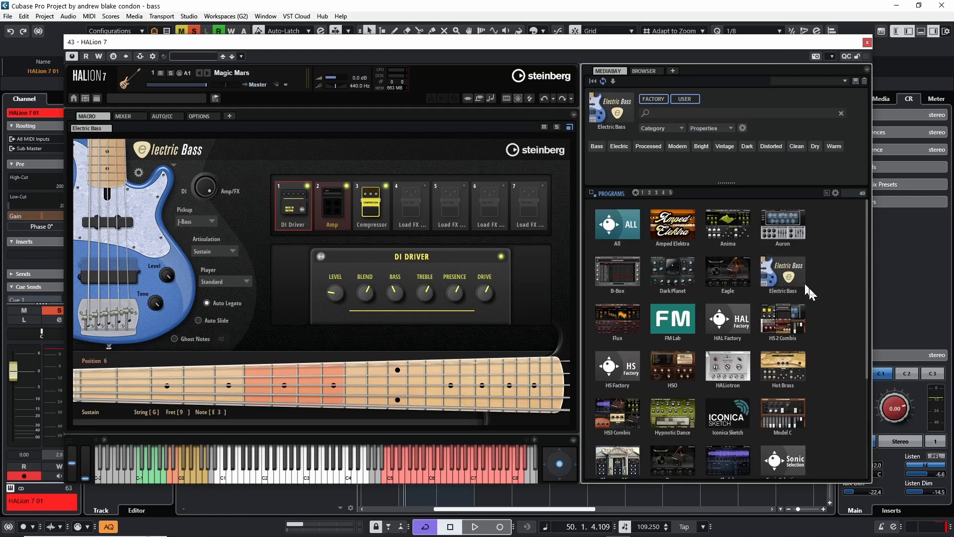
left_click(784, 277)
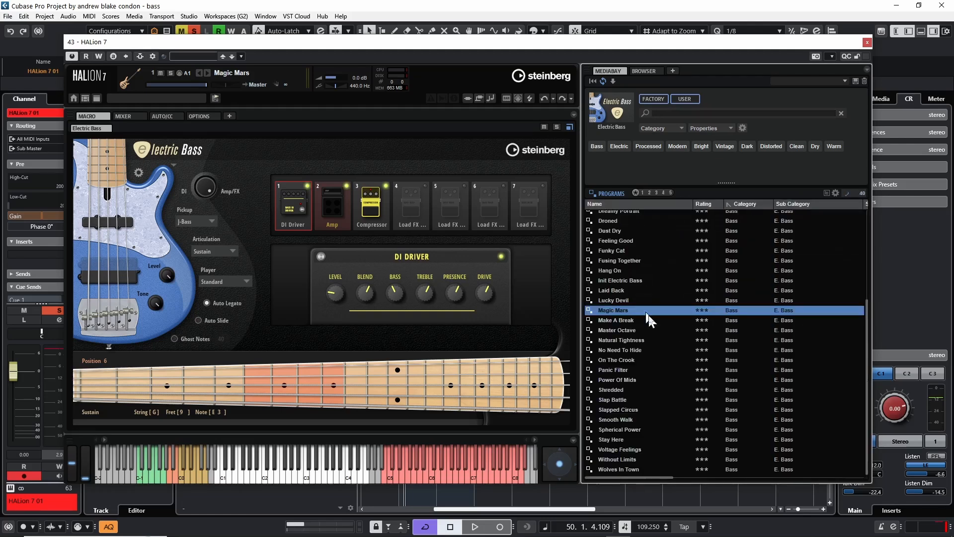
left_click(613, 300)
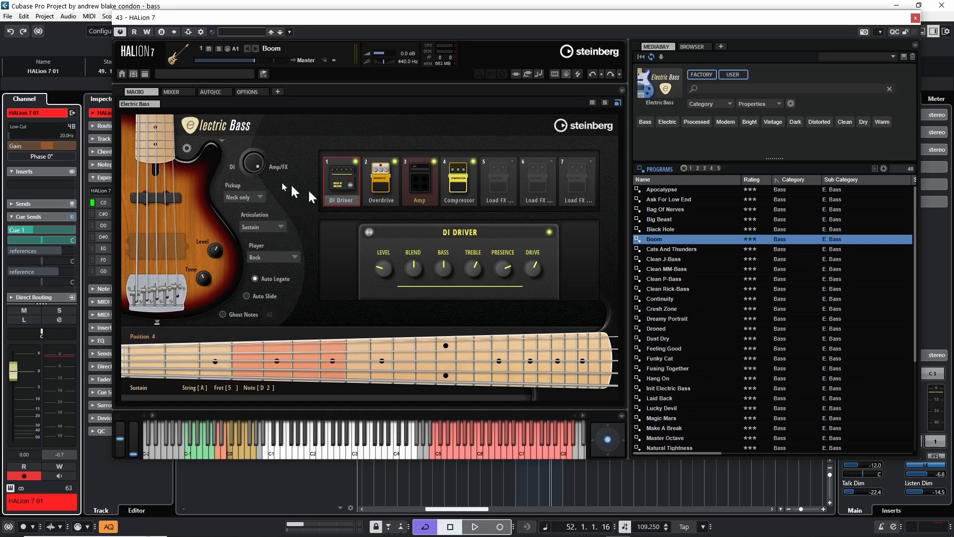
- Adjust the balance between DI and Amp/FX on the Boom program and toggle playback
left_click_drag(253, 157, 254, 208)
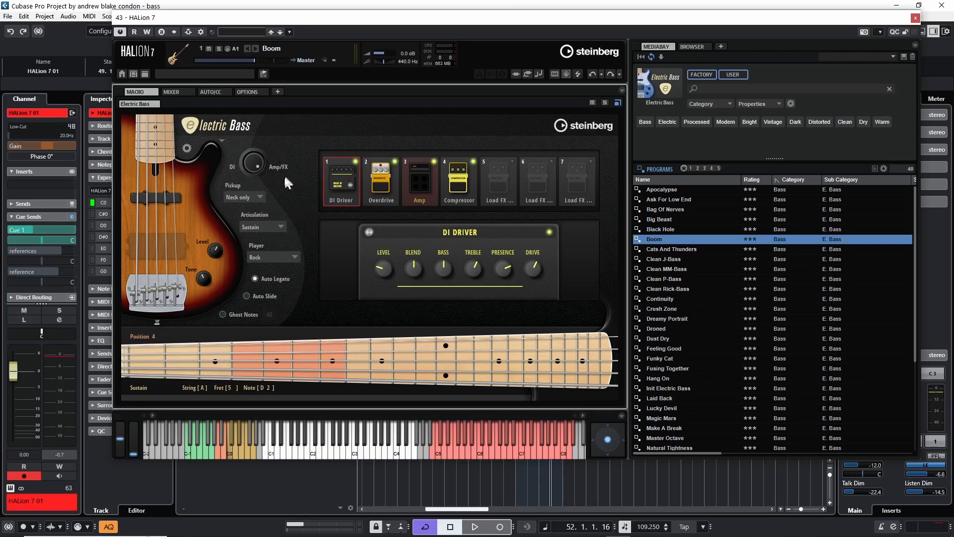
left_click_drag(249, 166, 258, 169)
key("space")
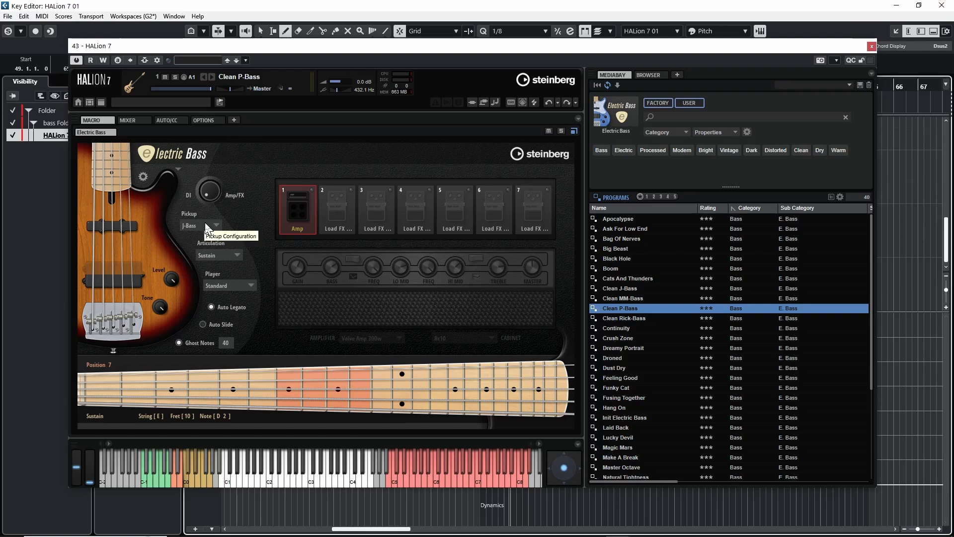
- Switch the bass pickup configuration to P-Bass and return it to J-Bass
left_click(205, 223)
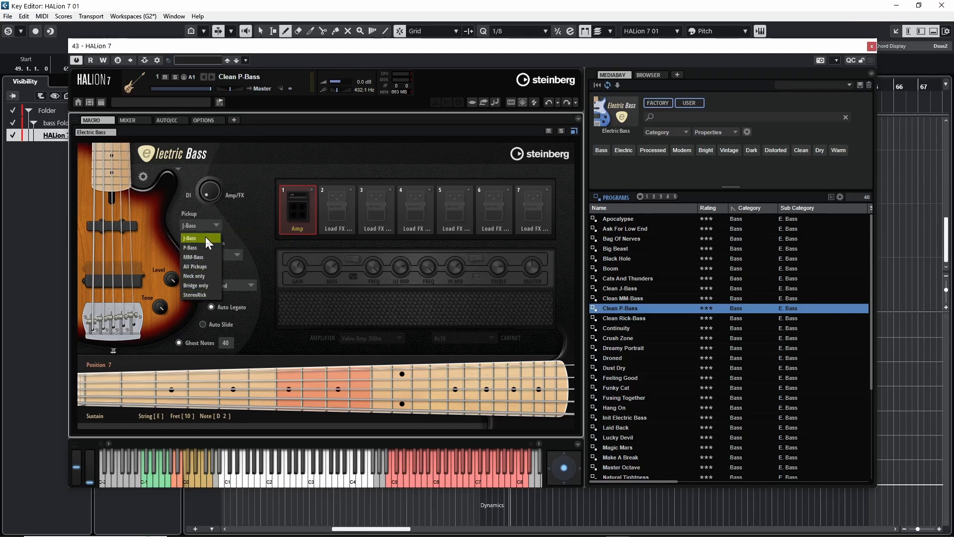
left_click(205, 247)
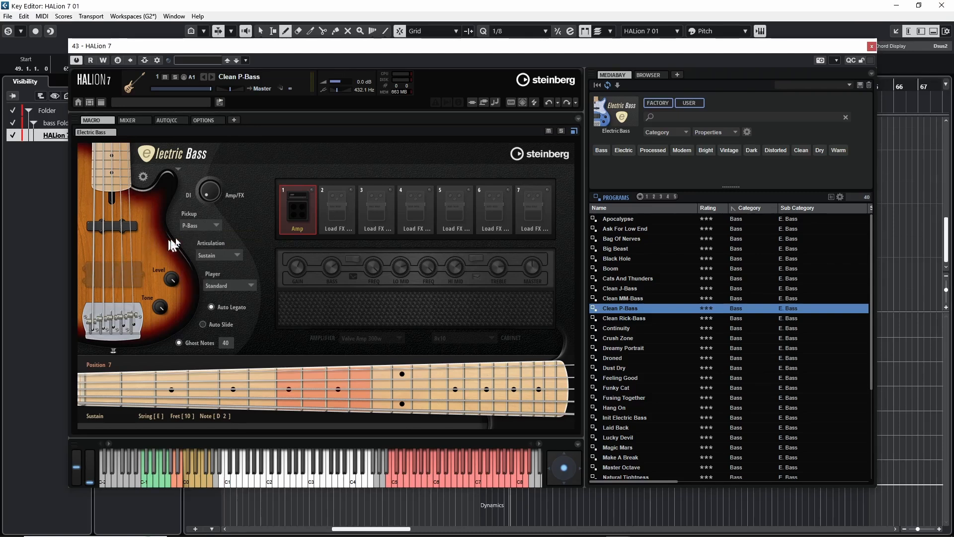
left_click(198, 226)
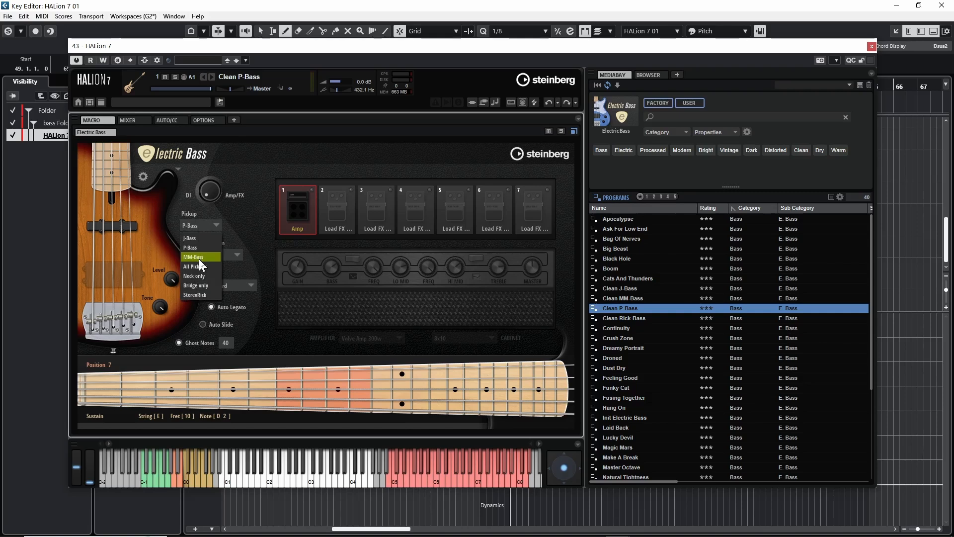
left_click(199, 237)
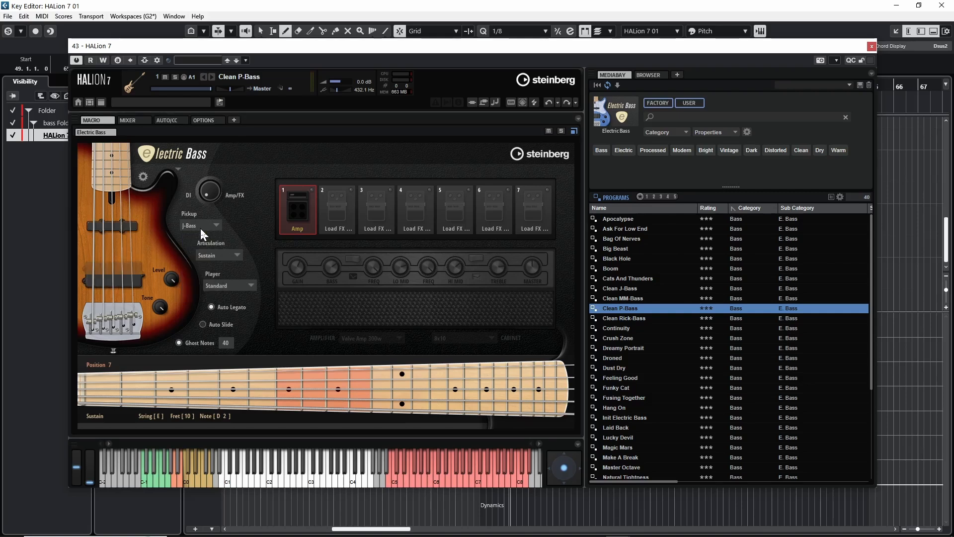
- Audition the P-Bass, MM-Bass and All Pickups configurations while the bass line plays
left_click(199, 224)
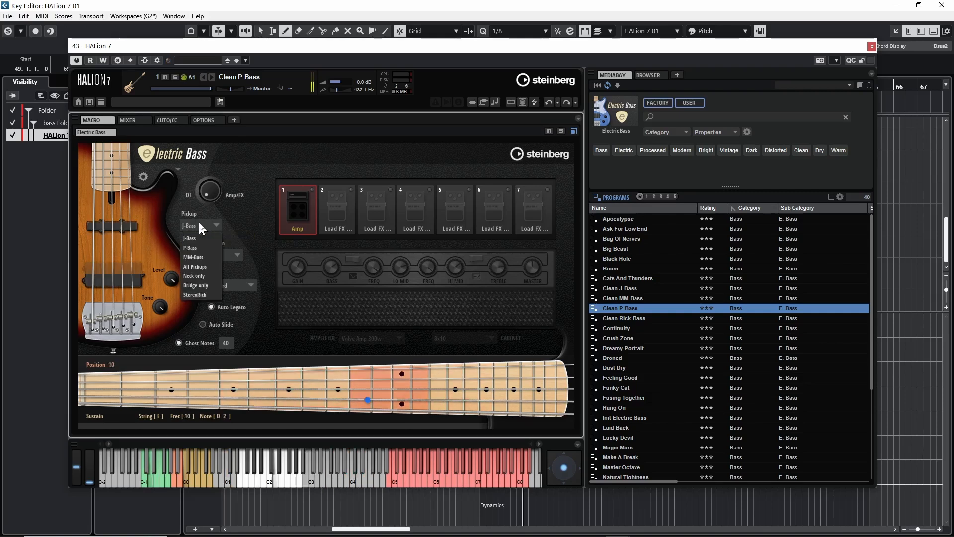
left_click(191, 247)
left_click(193, 225)
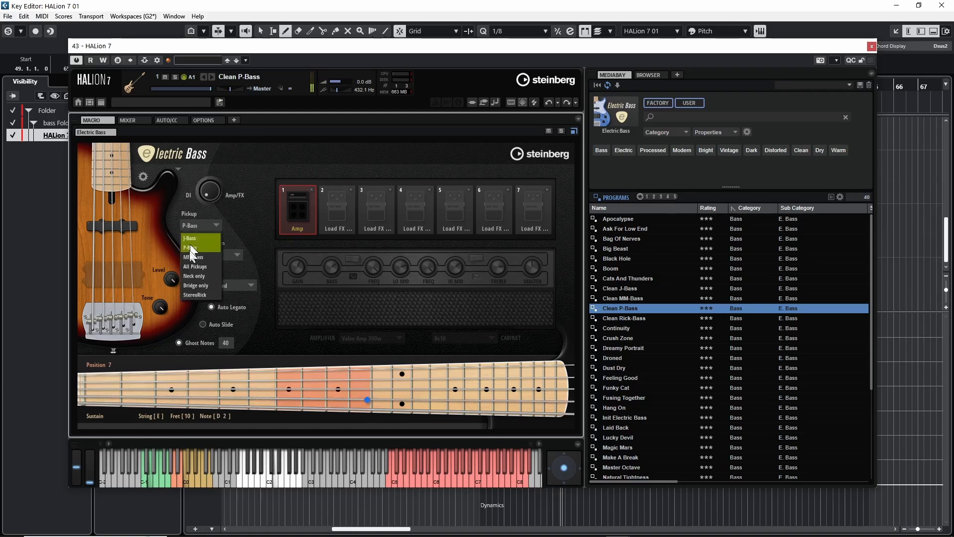
left_click(196, 257)
left_click(194, 226)
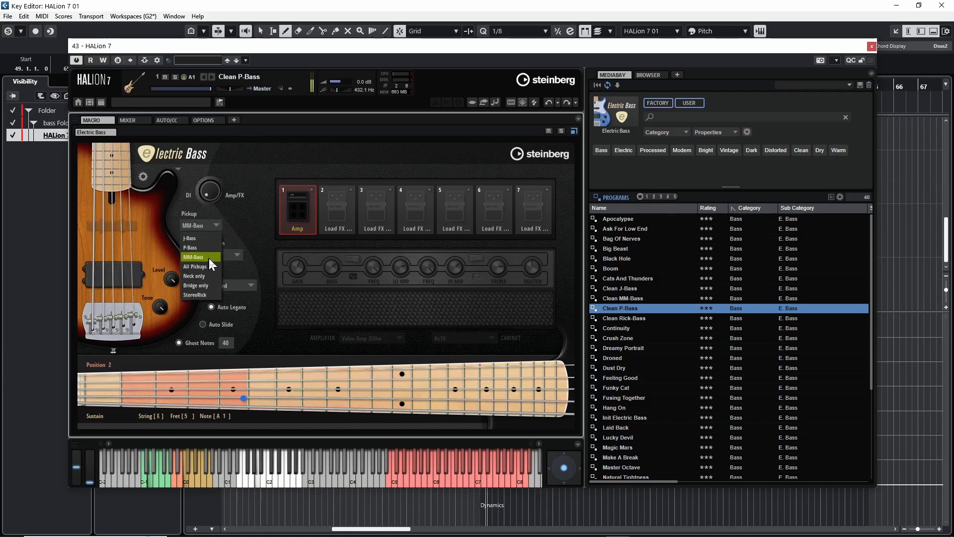
left_click(201, 266)
- Audition the Neck only and Bridge only pickups during playback and set the pickup to StereoRick
left_click(199, 226)
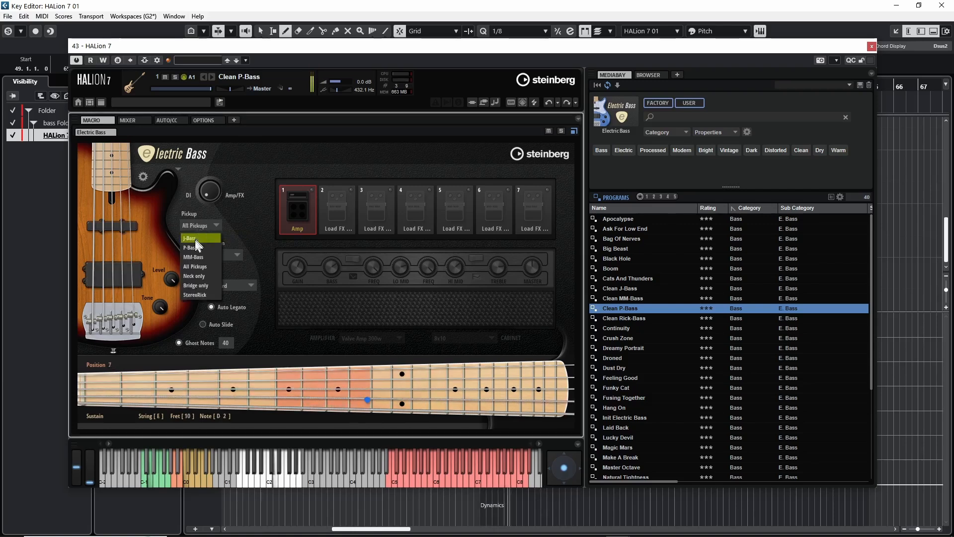
left_click(196, 276)
left_click(200, 225)
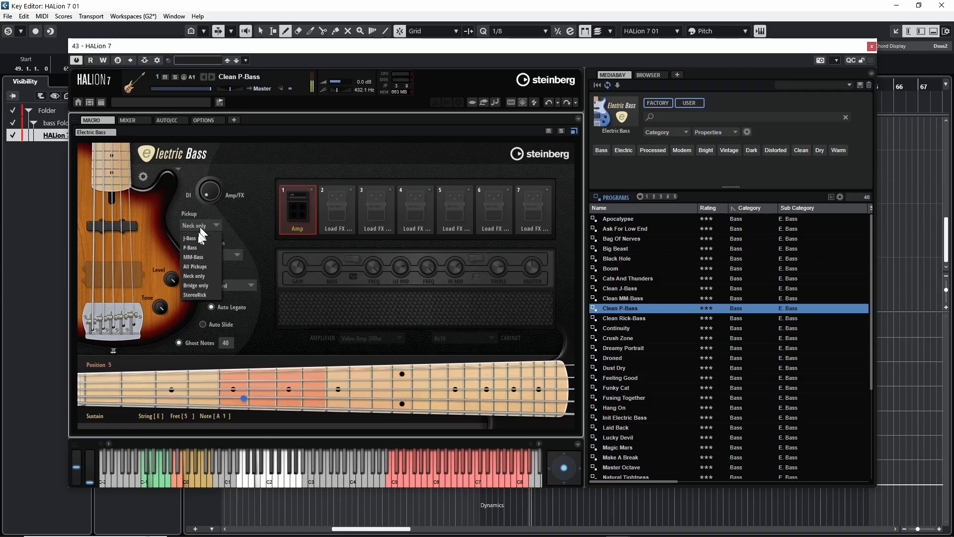
left_click(199, 286)
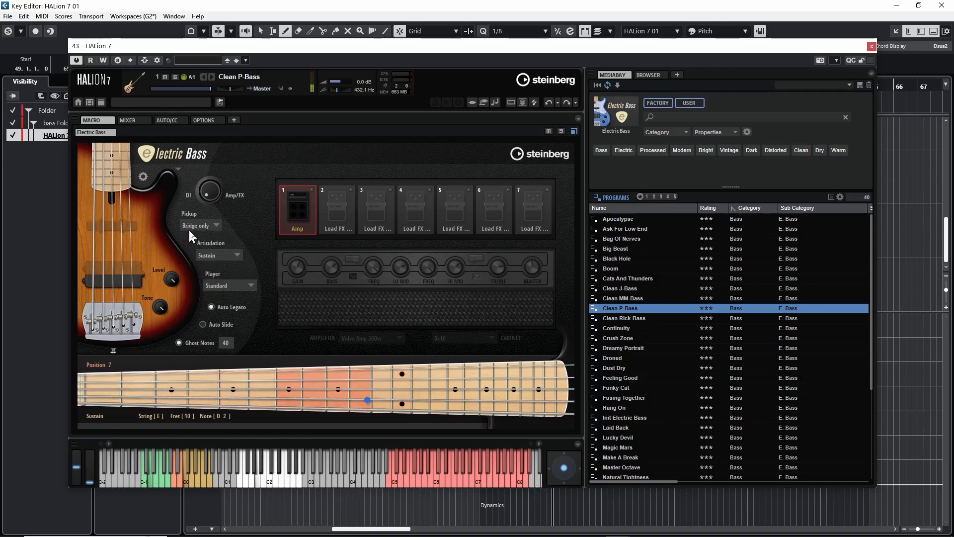
left_click(190, 227)
left_click(201, 291)
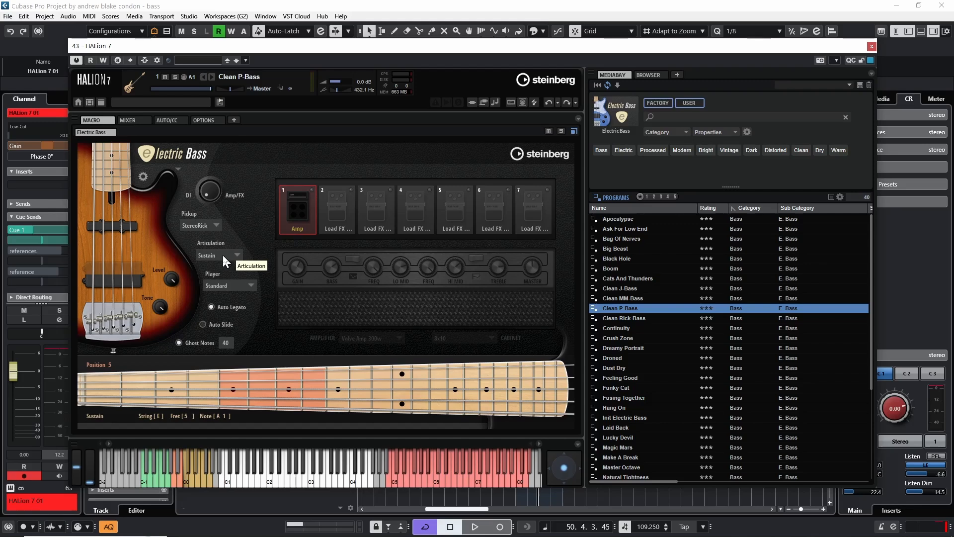
- Play the bass line and try a different option in the Articulation setting
key("space")
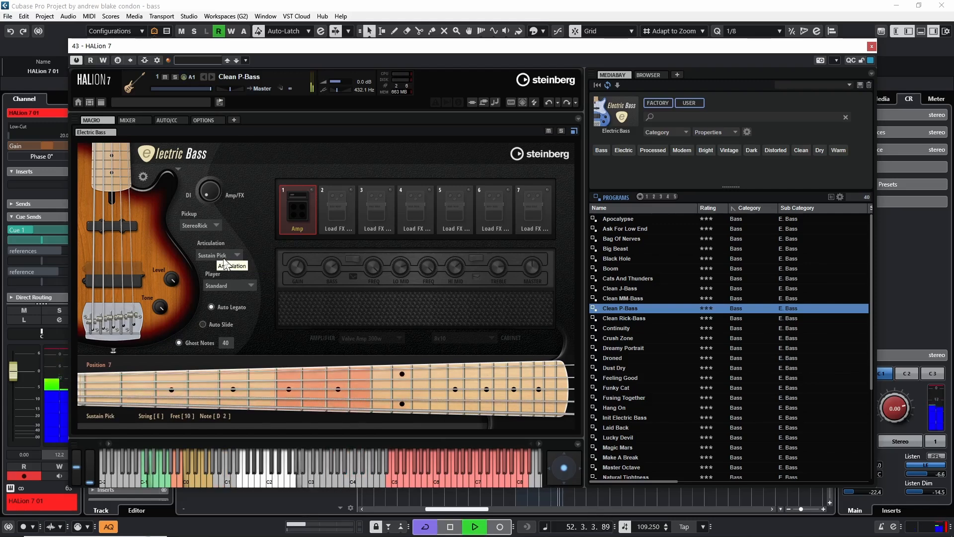
key("space")
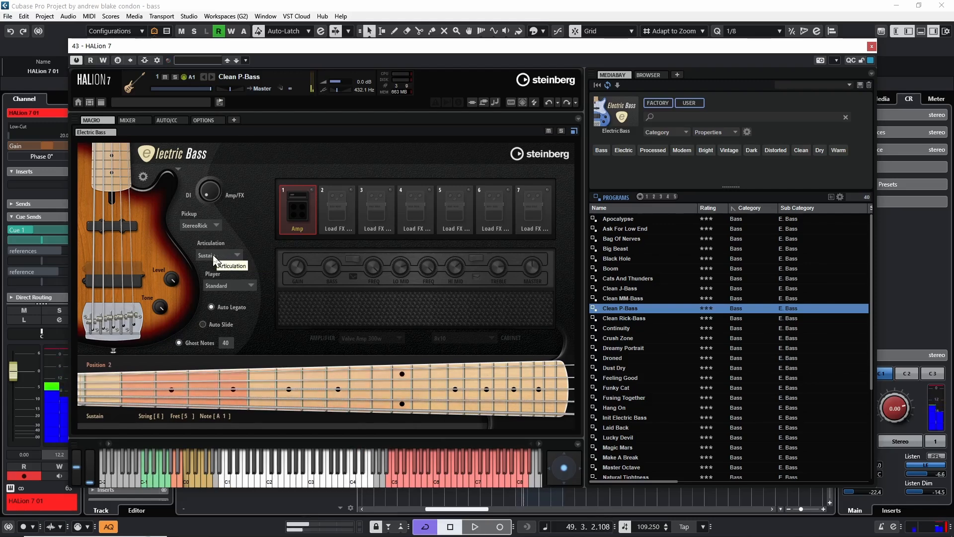
left_click(215, 256)
left_click(221, 305)
key("space")
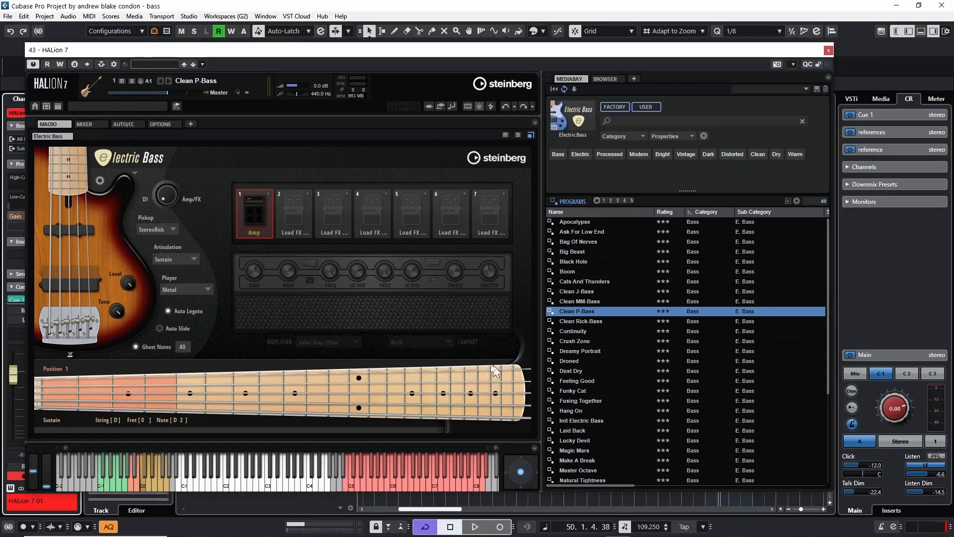
- Compare the Pop and Metal player styles during playback, leave Player set to Pop and stop playback
left_click(171, 290)
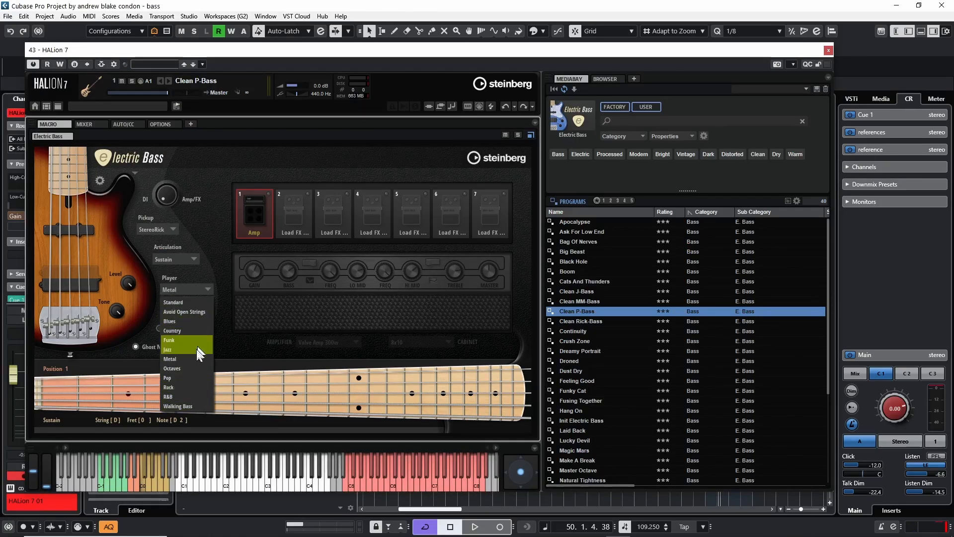
left_click(214, 276)
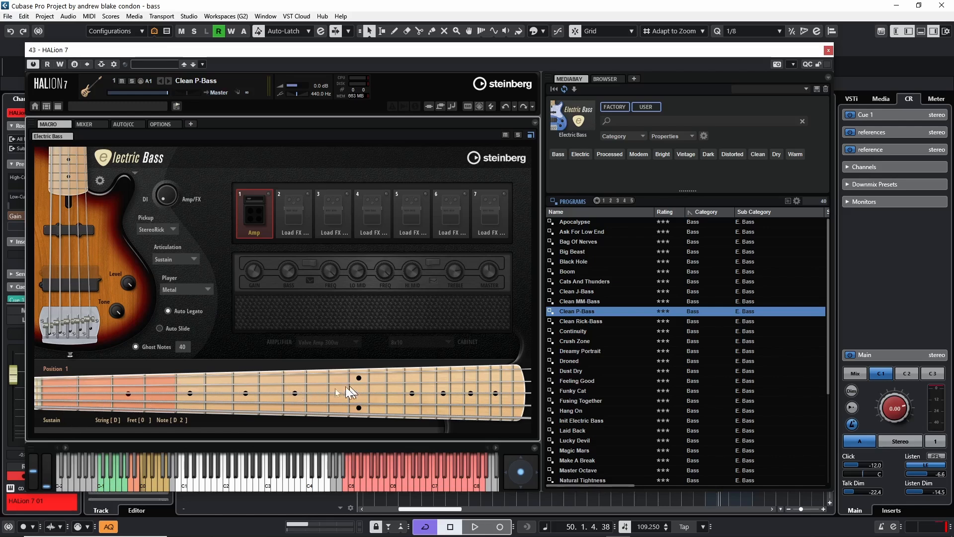
left_click(182, 293)
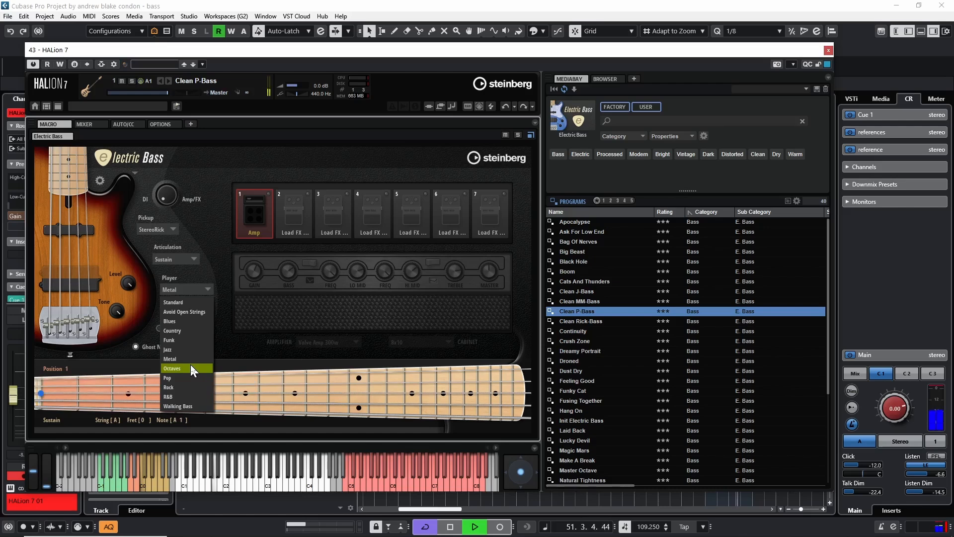
left_click(191, 378)
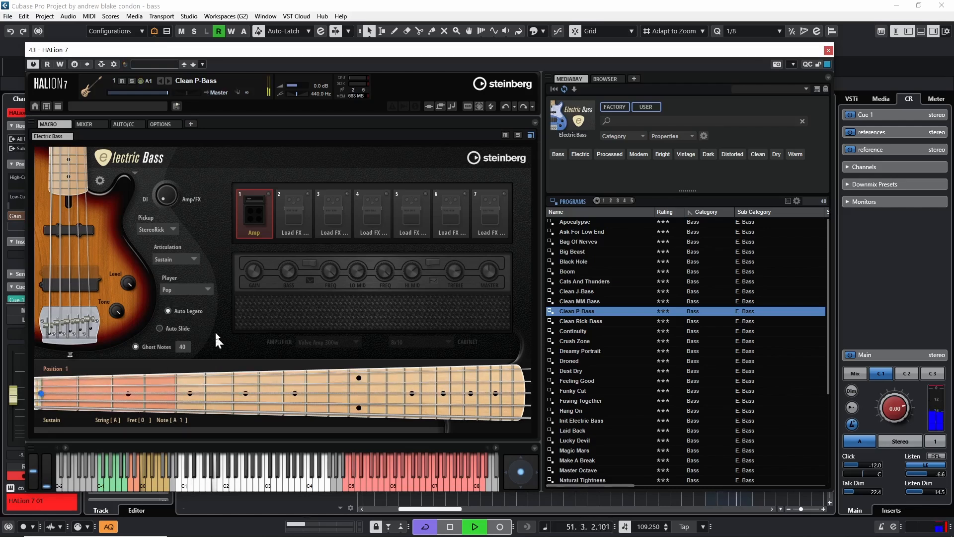
left_click(186, 292)
left_click(194, 354)
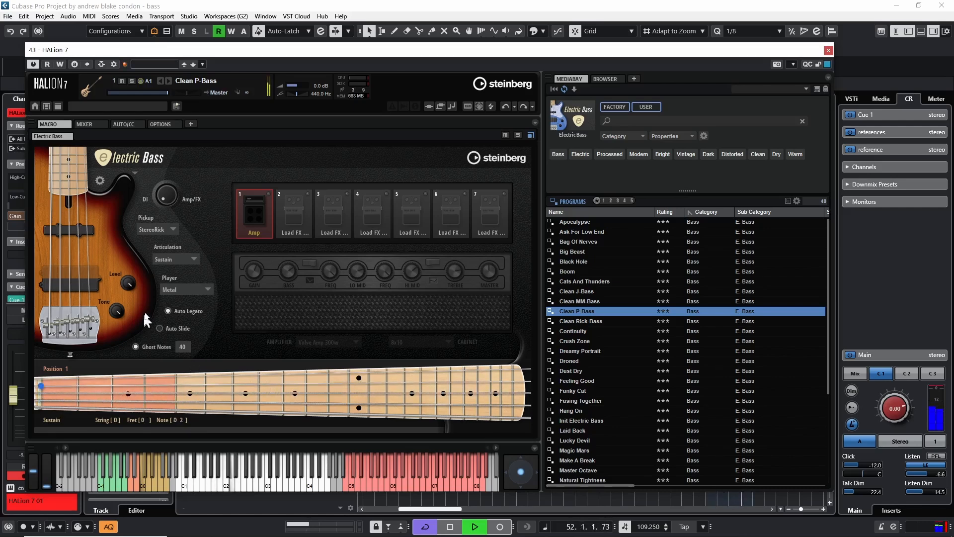
left_click(187, 290)
left_click(184, 375)
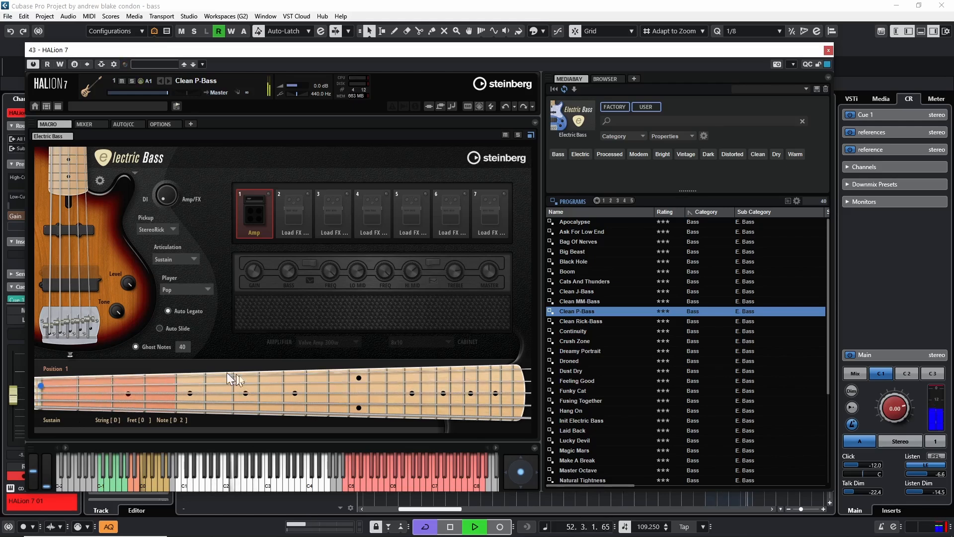
key("space")
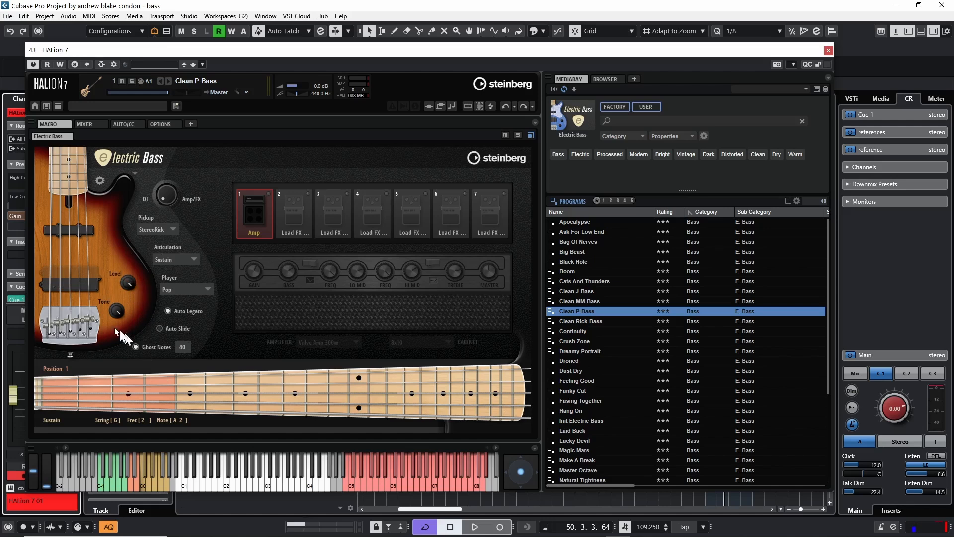
- Toggle the Ghost Notes option off and back on
mouse_move(118, 312)
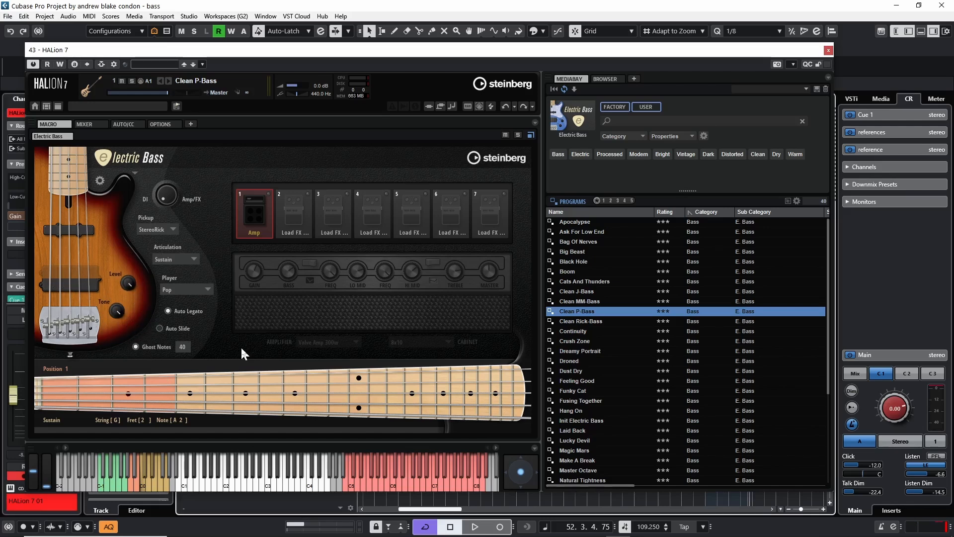
left_click(136, 347)
left_click(135, 347)
left_click(135, 347)
left_click(136, 347)
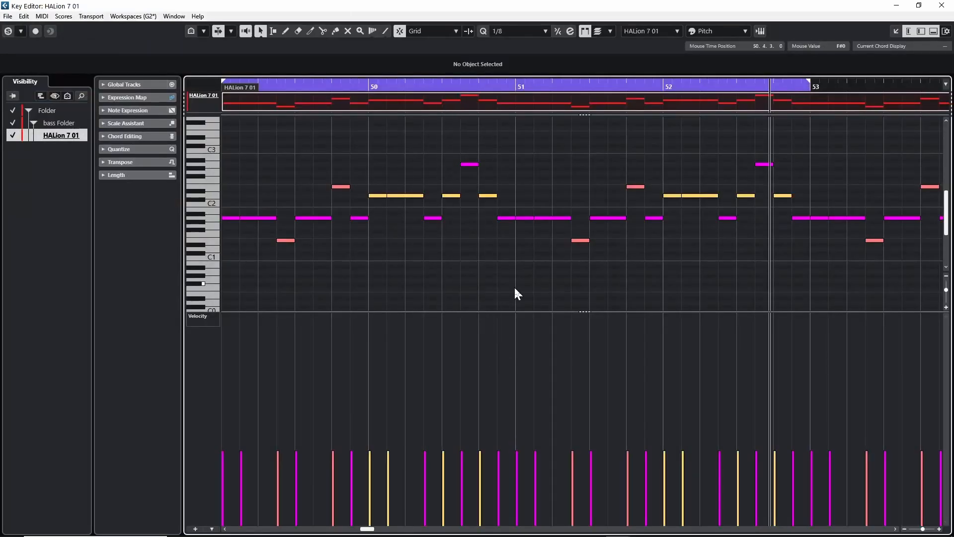
- Select all notes in the HALion 7 01 part and try lowering their velocity
scroll(514, 288, "down", 3)
key("ctrl+a")
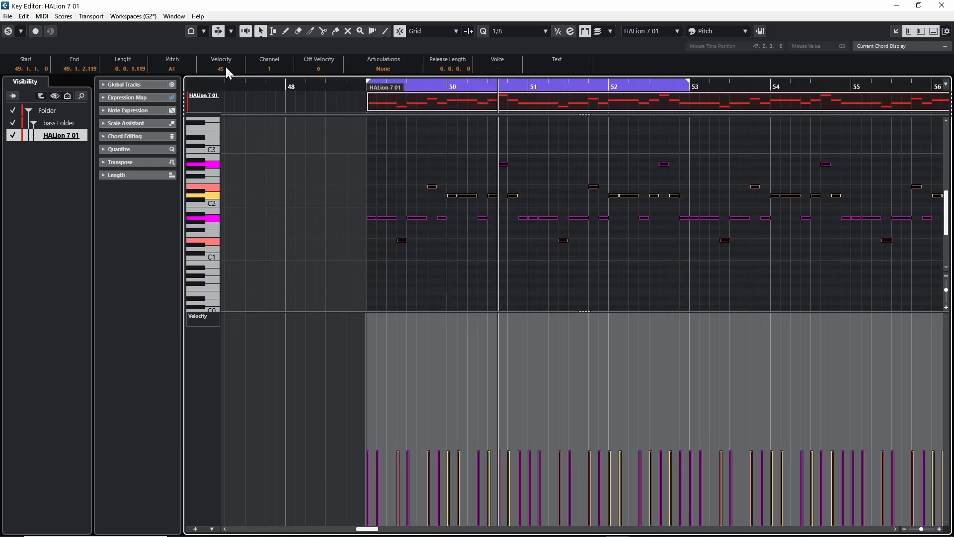
scroll(225, 67, "down", 4)
scroll(225, 68, "down", 3)
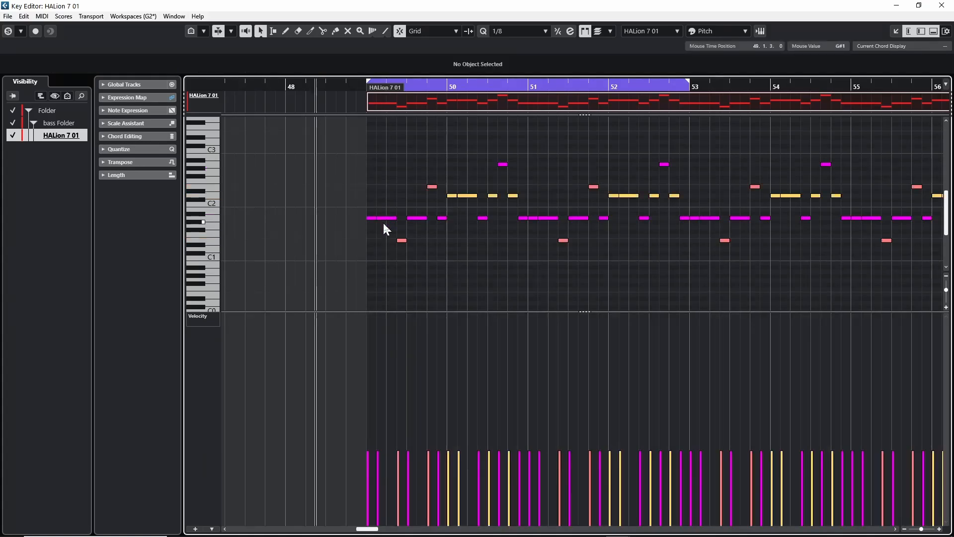
- Select scattered bass notes between bars 49 and 53, lower only their velocity and play the part
left_click(383, 219)
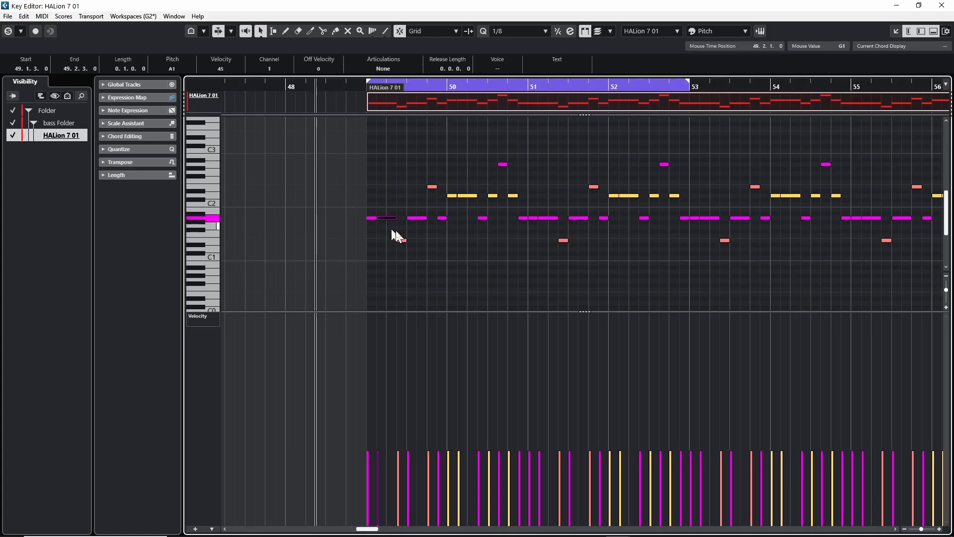
left_click(482, 217, "shift")
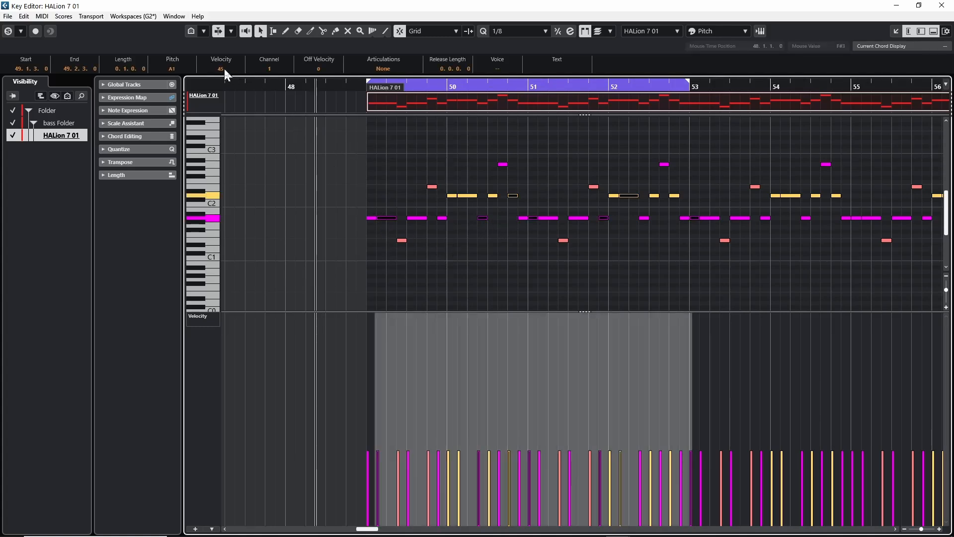
scroll(225, 68, "down", 6)
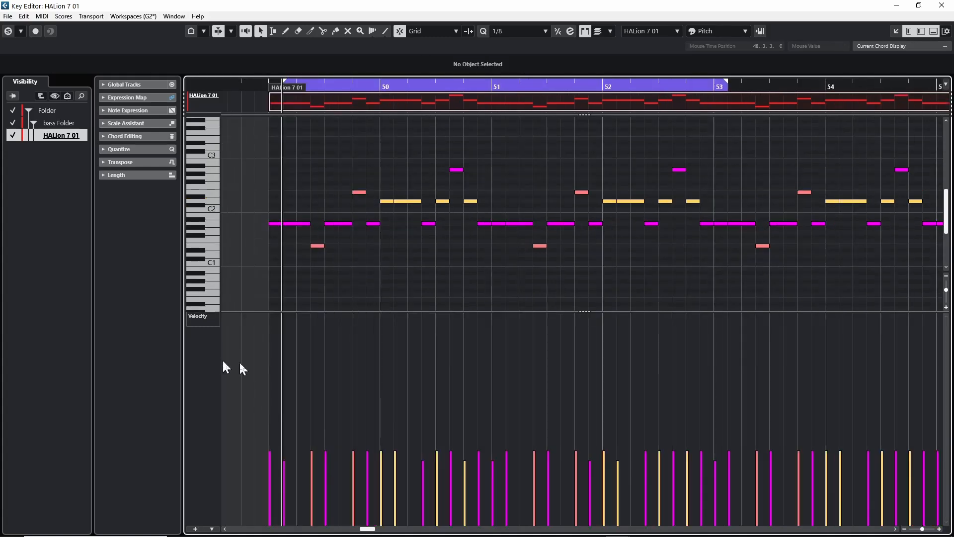
key("space")
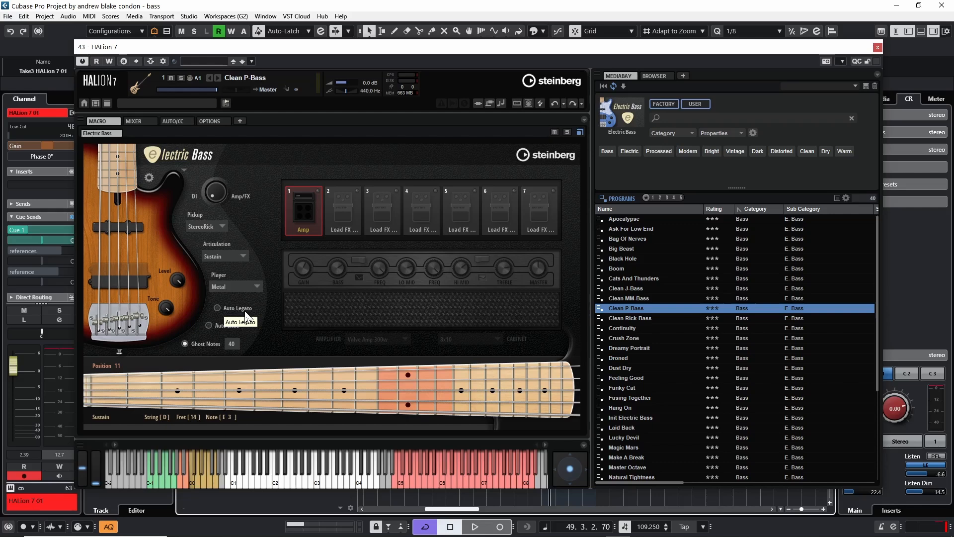
- Play the bass part, turn on Auto Legato in the Electric Bass and play the part again for comparison
left_click(270, 338)
key("space")
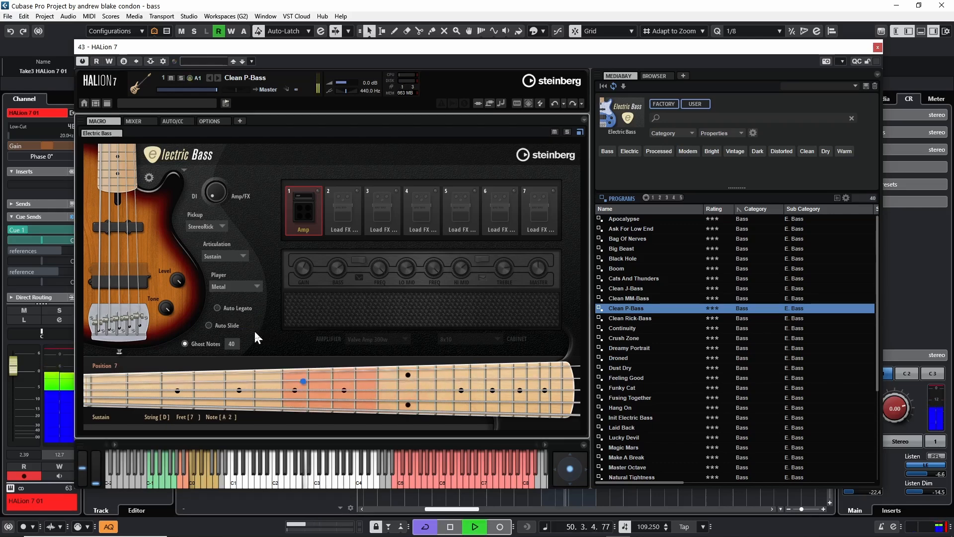
key("space")
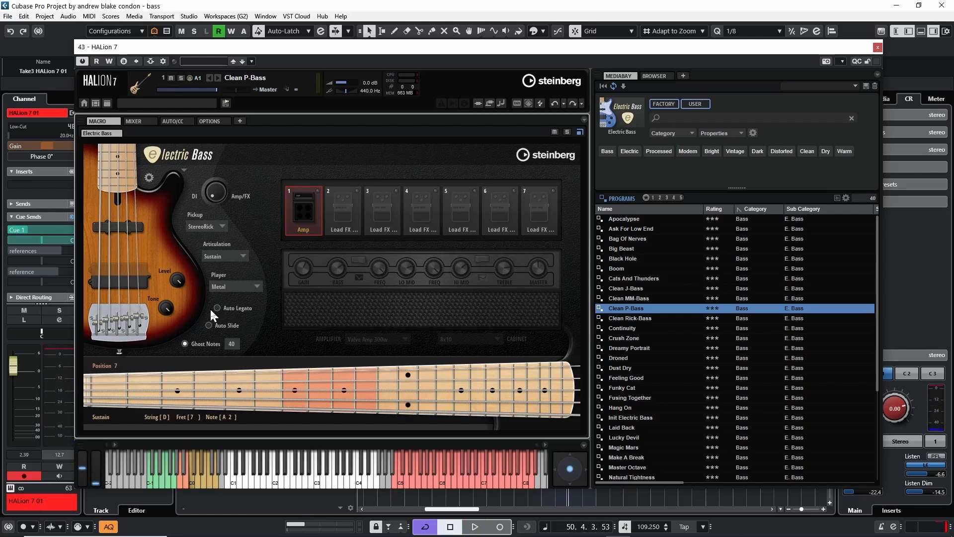
left_click(217, 308)
key("space")
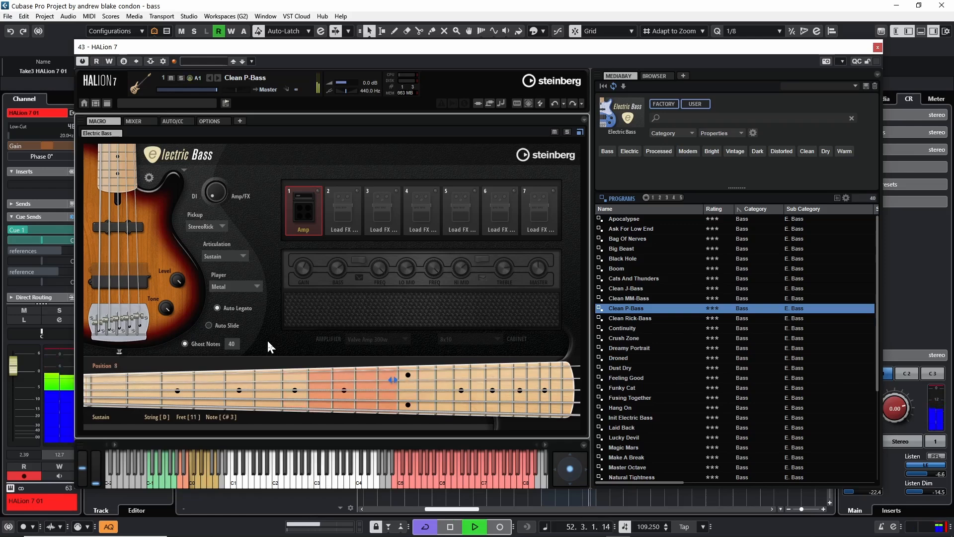
key("space")
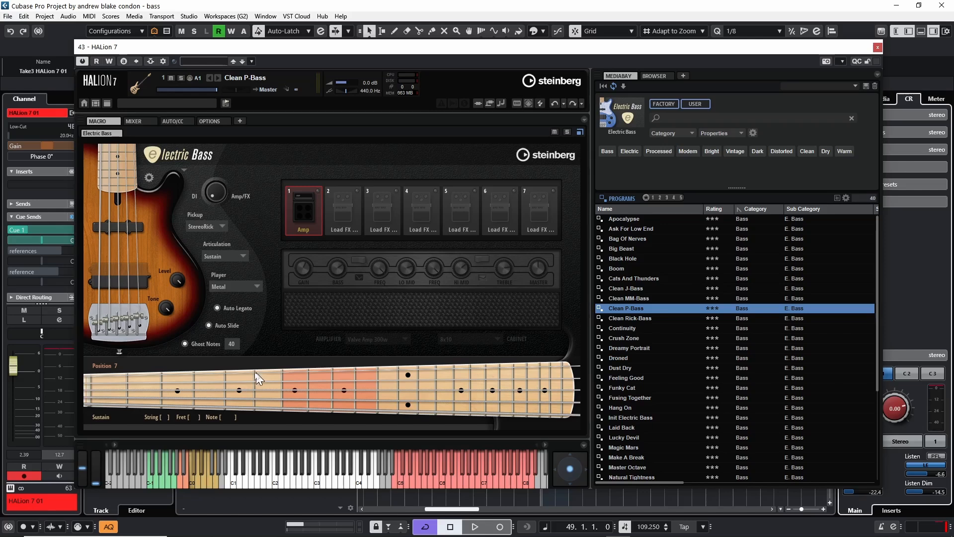
- With Auto Slide also turned on, play the bass part briefly and open the Electric Bass settings
key("space")
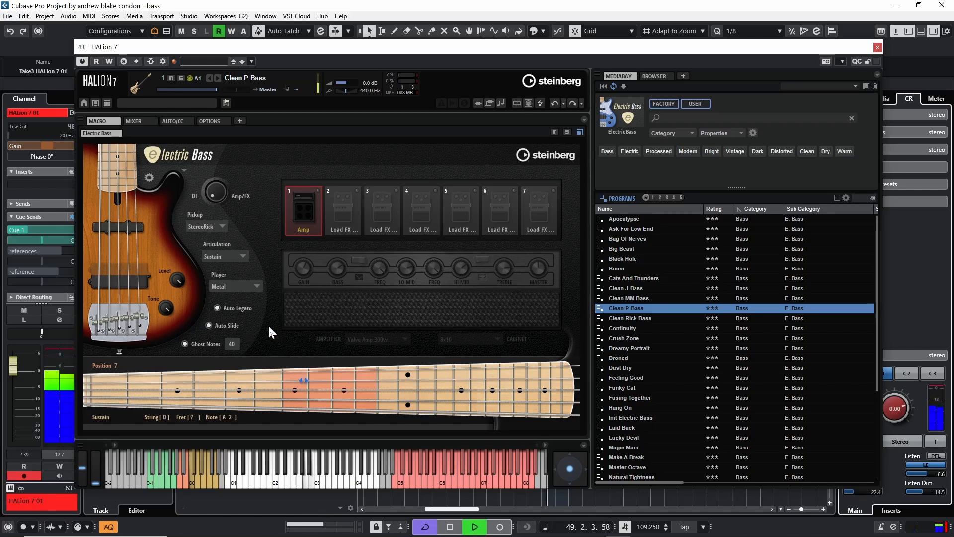
key("space")
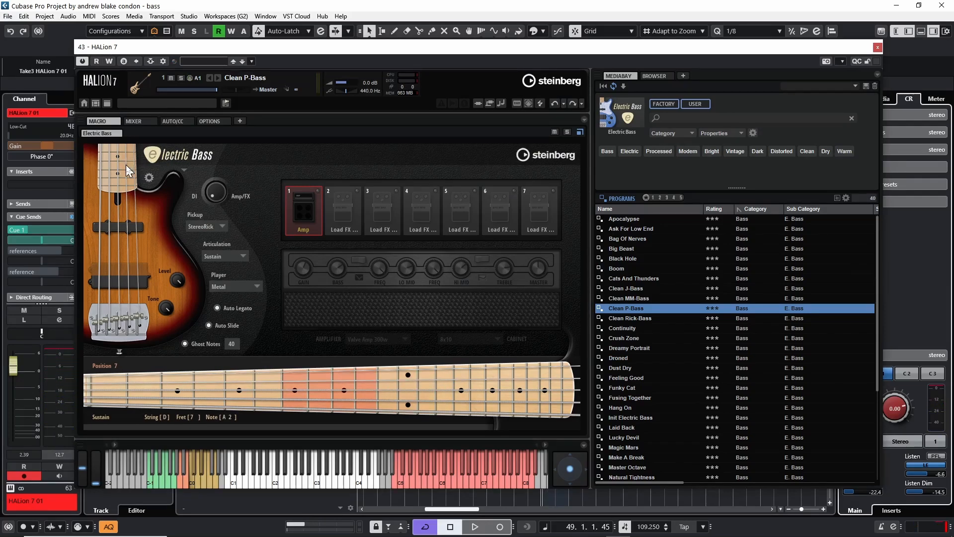
left_click(150, 179)
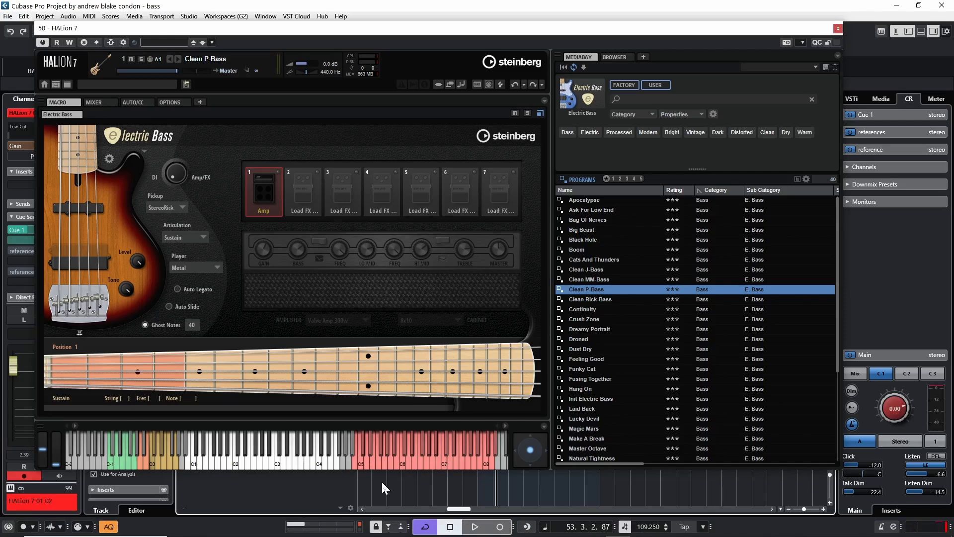
- Audition the red keys from C5 upward on HALion's virtual keyboard and reposition the instrument window
left_click(357, 467)
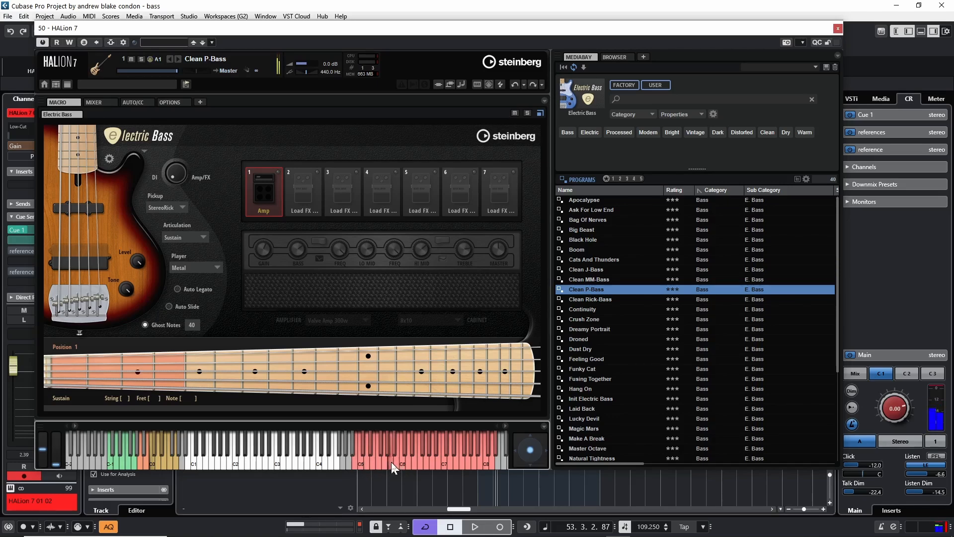
left_click(421, 458)
left_click(421, 459)
mouse_move(364, 35)
left_mouse_down()
mouse_move(477, 25)
mouse_move(582, 113)
mouse_move(348, 31)
left_mouse_up()
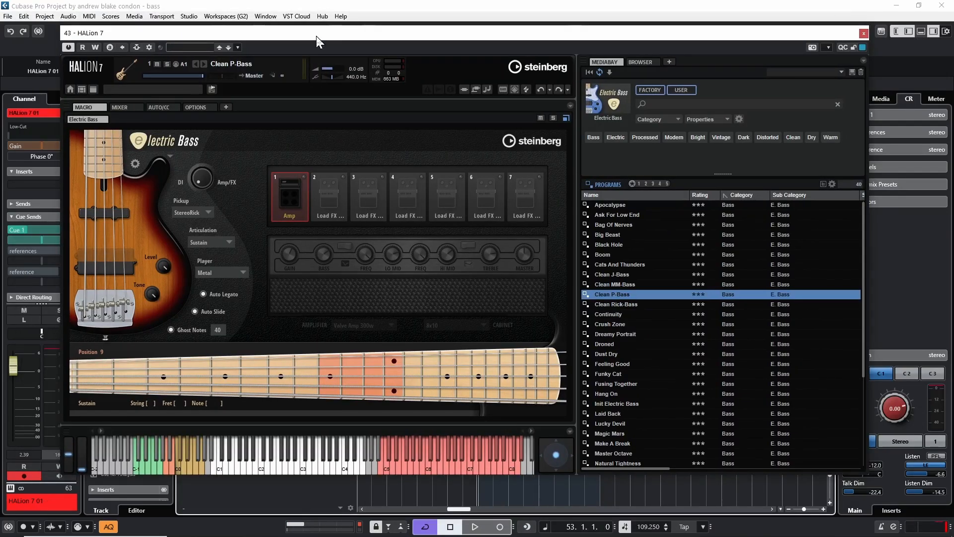
- Play the track from bar 53, return to bar 53 and record a pass on the HALion 7 01 track
key("space")
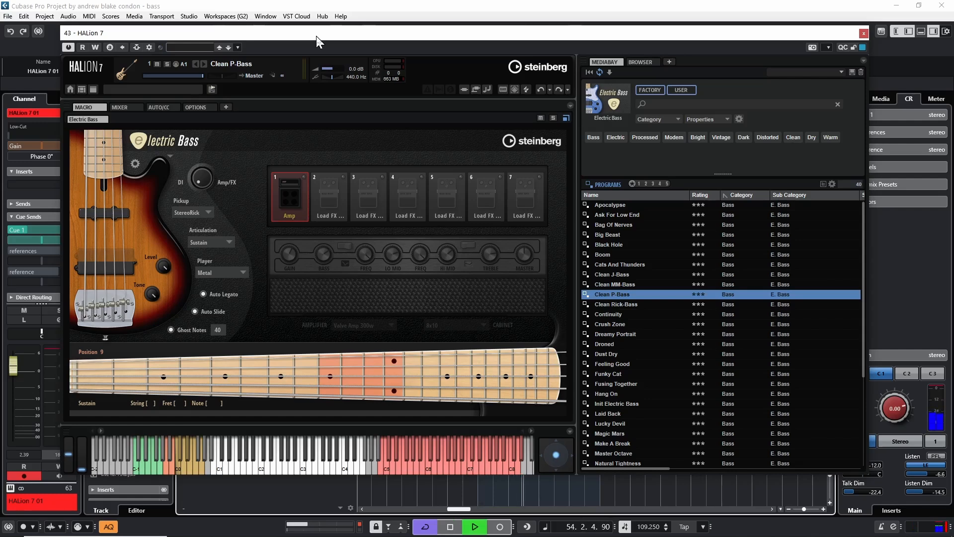
key("space")
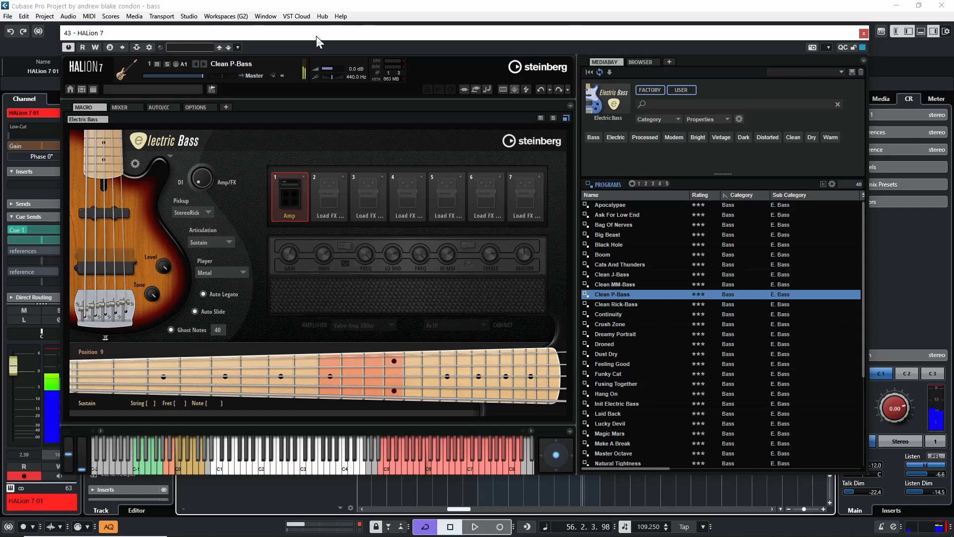
key("KP_1")
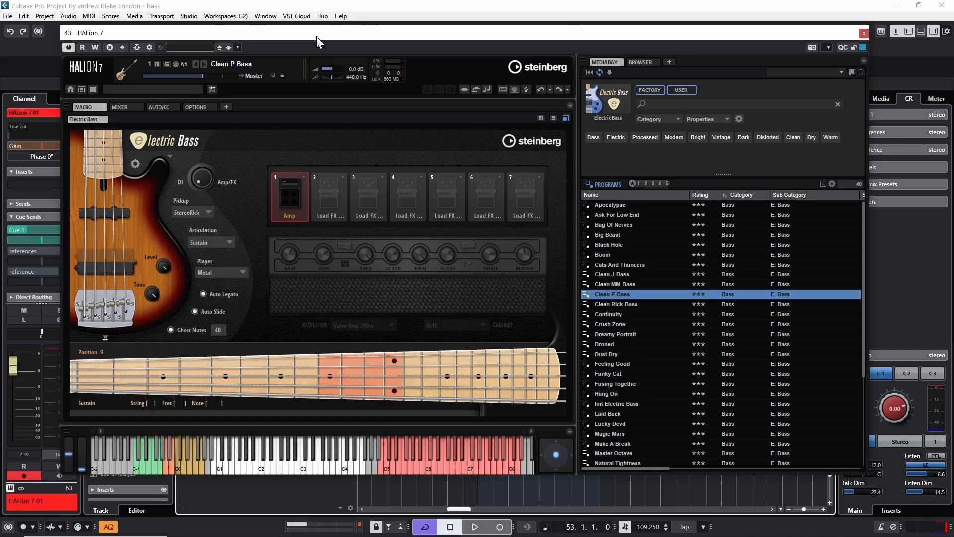
key("KP_Multiply")
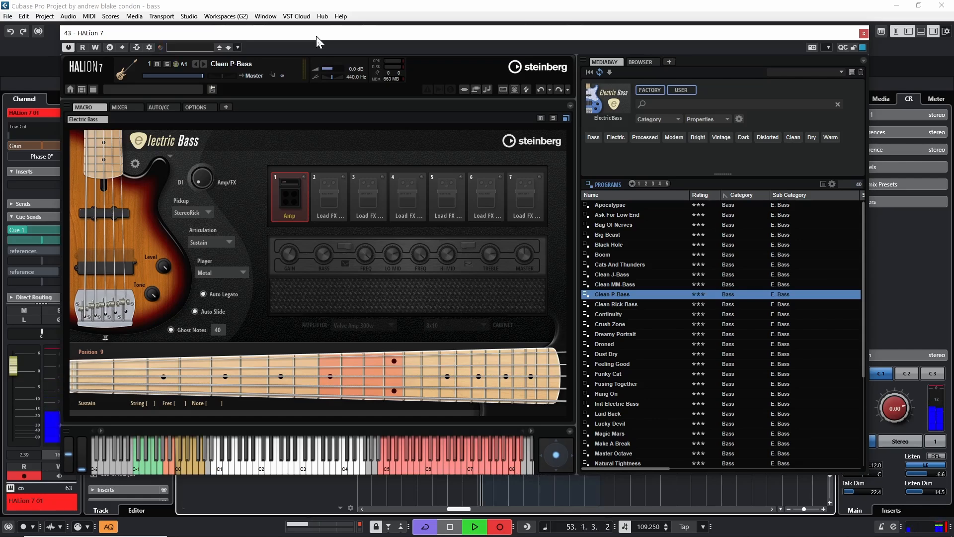
key("space")
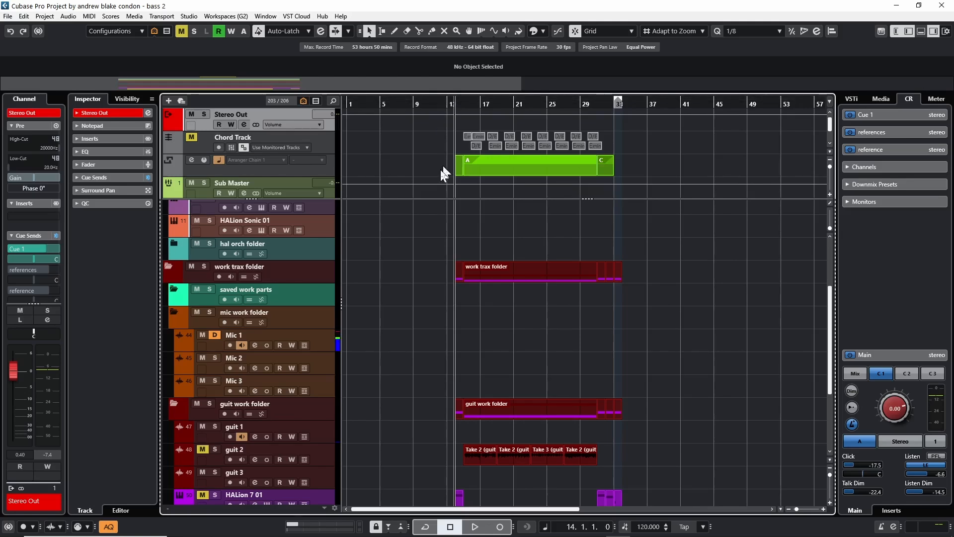
- Play the bass 2 project from bar 14 and open the instrument of the HALion 7 01 (D) track
key("space")
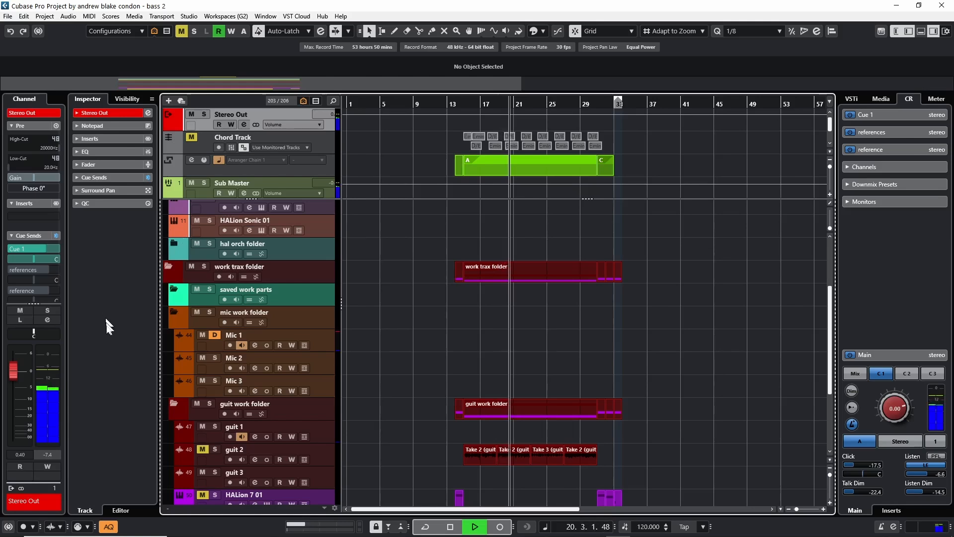
scroll(324, 428, "down", 3)
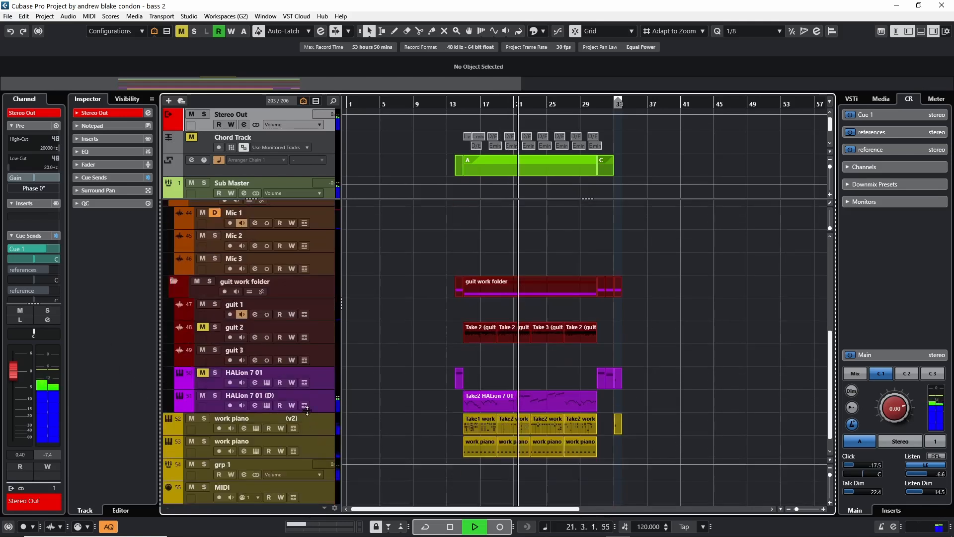
left_click(320, 400)
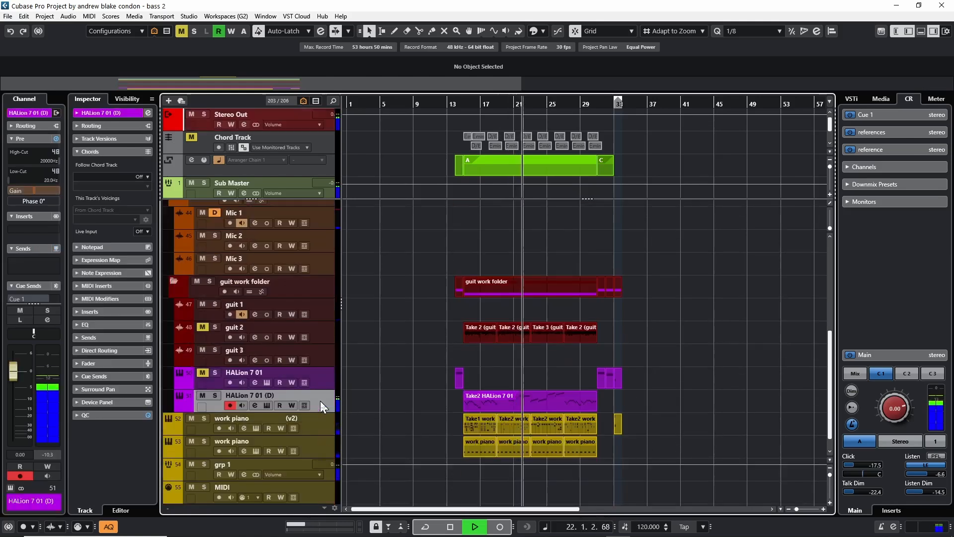
left_click(268, 404)
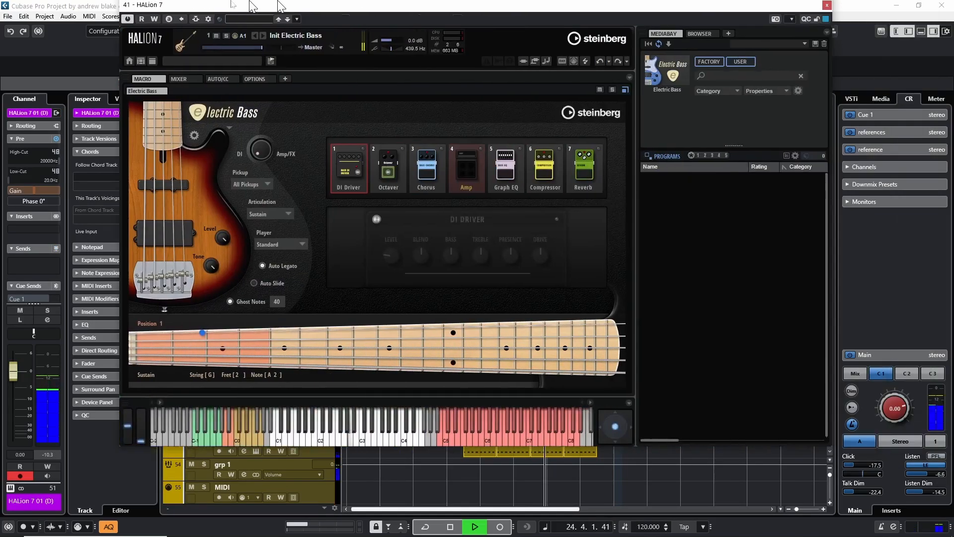
left_click_drag(250, 5, 214, 24)
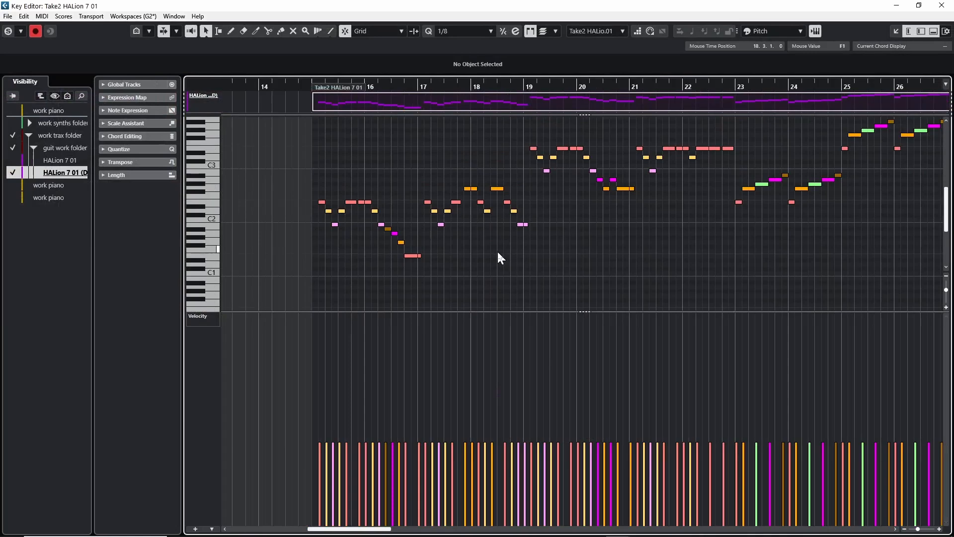
- Switch the Key Editor's Velocity lane to Articulations/Dynamics and import the instrument's key switches as the expression map
left_click(201, 317)
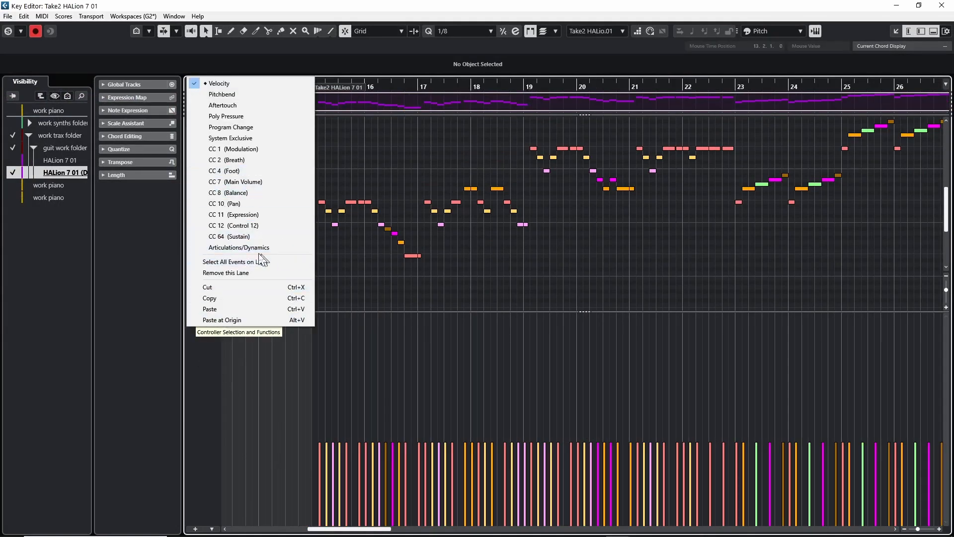
left_click(246, 247)
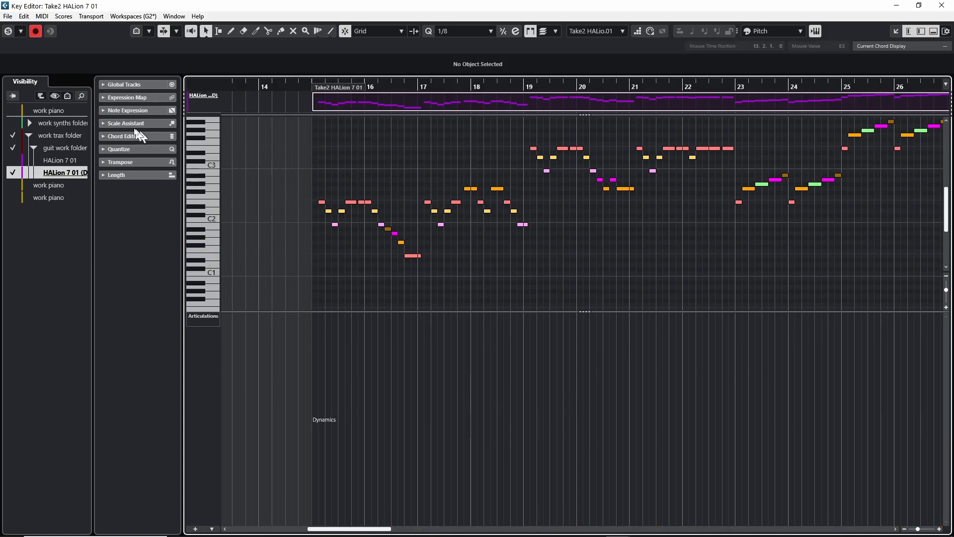
left_click(125, 98)
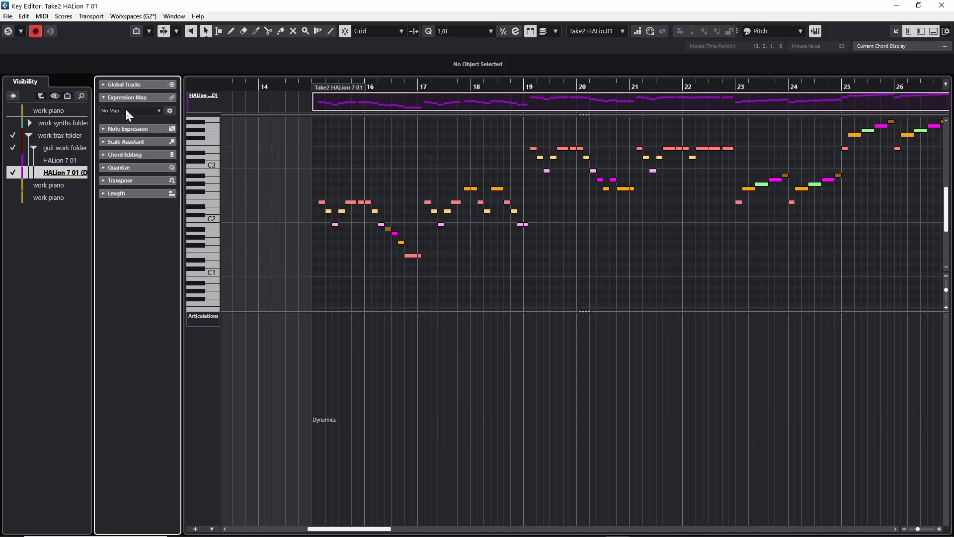
left_click(125, 111)
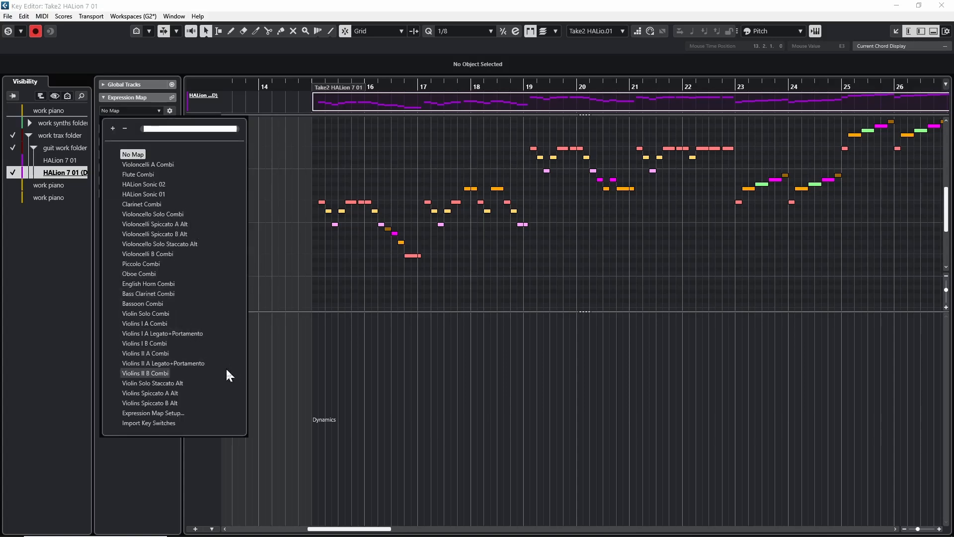
left_click(157, 423)
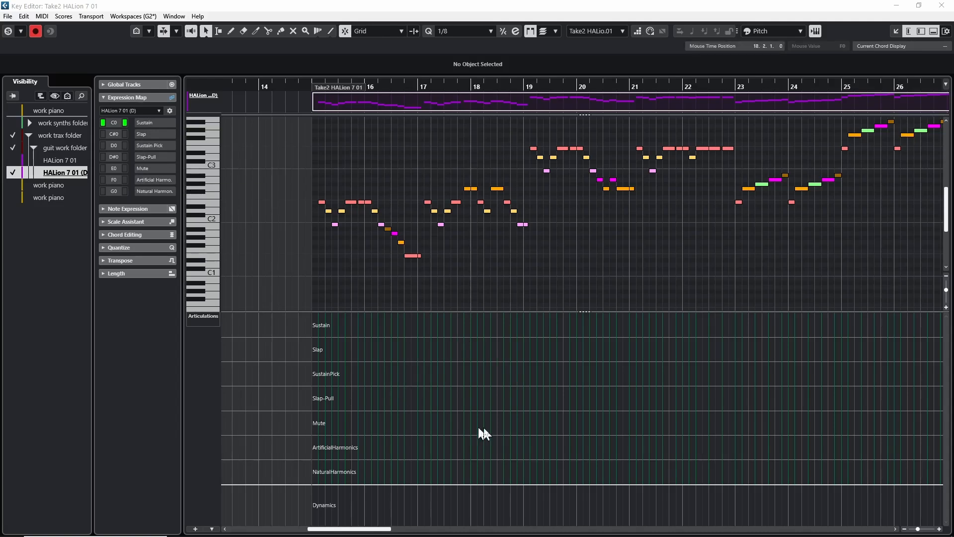
- Draw articulations in the lane with the Draw tool: Sustain at bar 15, Slap at bar 17 and Sustain at bar 19
right_click(356, 372)
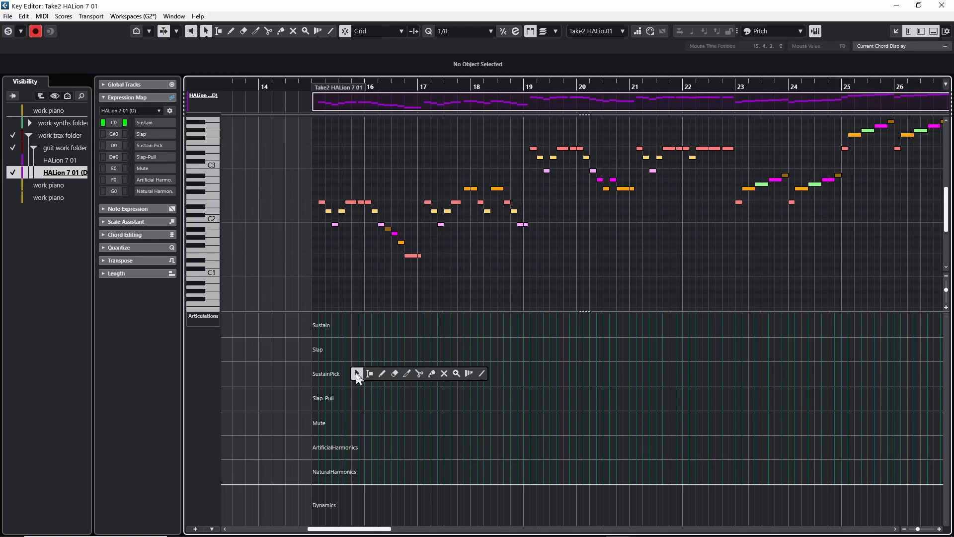
left_click(386, 372)
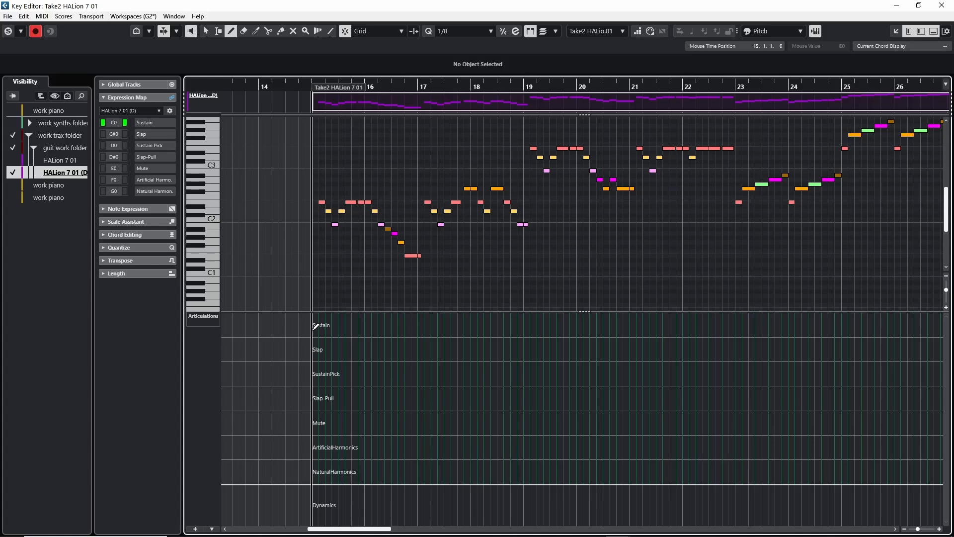
left_click_drag(315, 327, 315, 397)
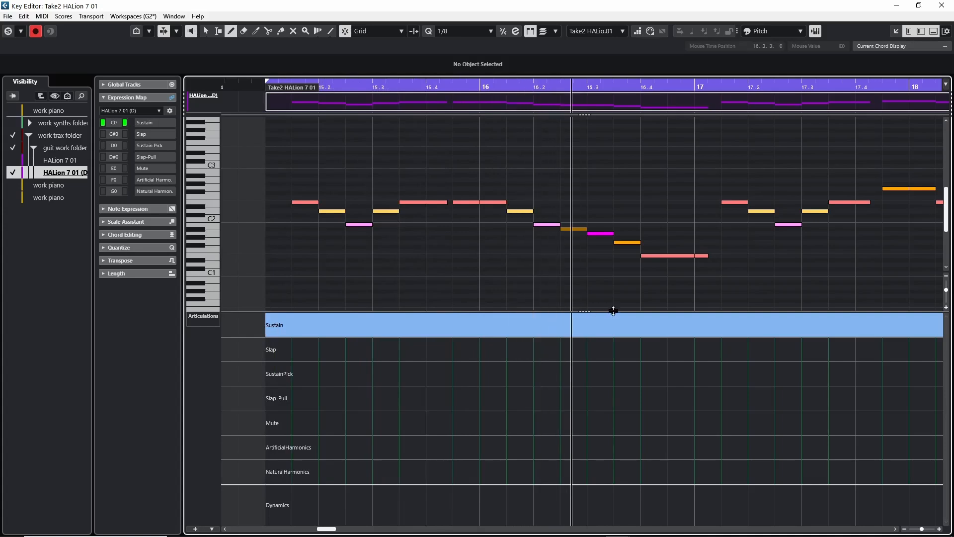
left_click(706, 352)
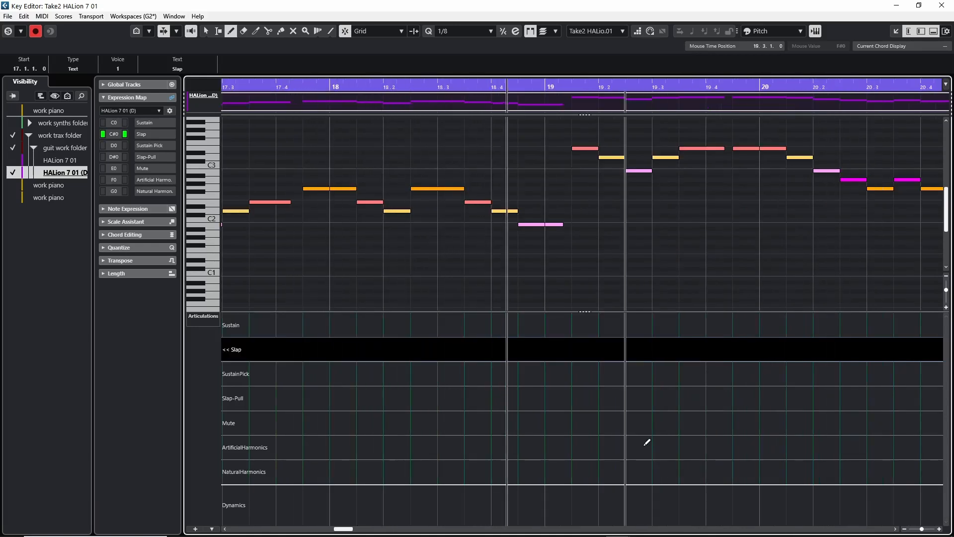
left_click(557, 325)
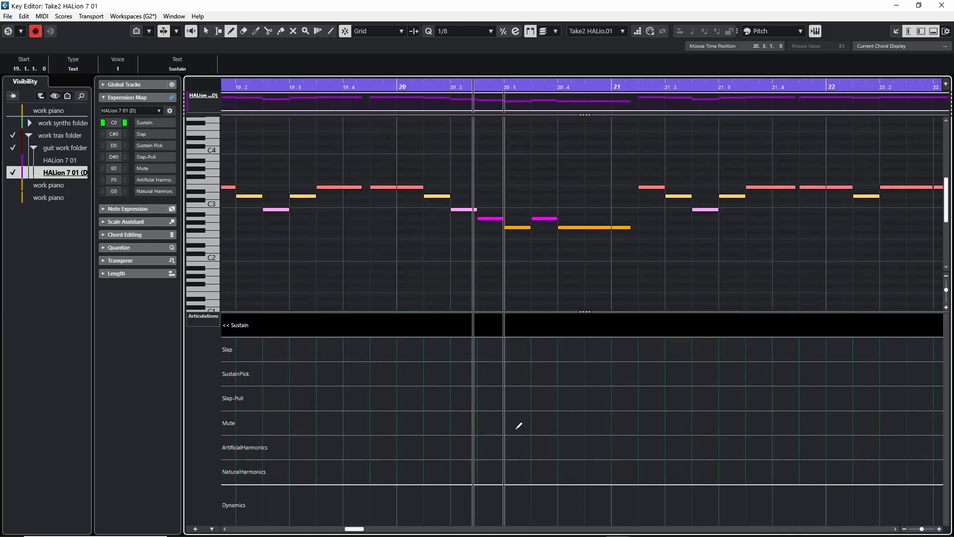
- Add SustainPick at bar 21, Slap-Pull at 22.4 and ArtificialHarmonics at bar 25 in the articulation lane
left_click(602, 374)
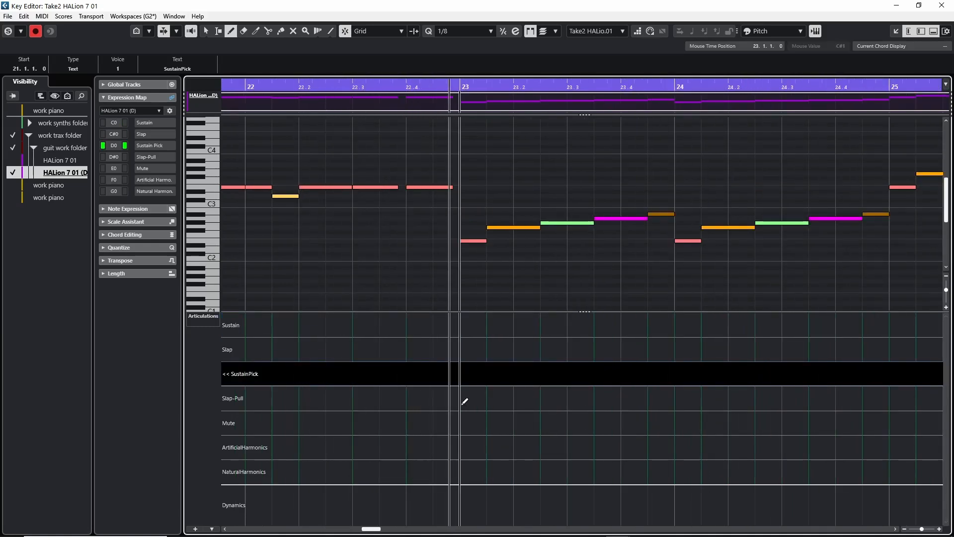
left_click(443, 398)
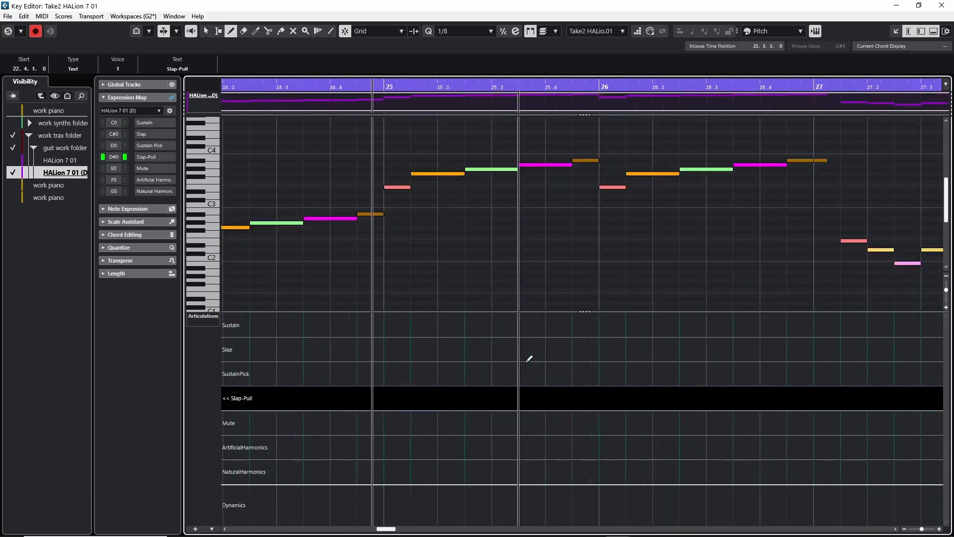
left_click(319, 448)
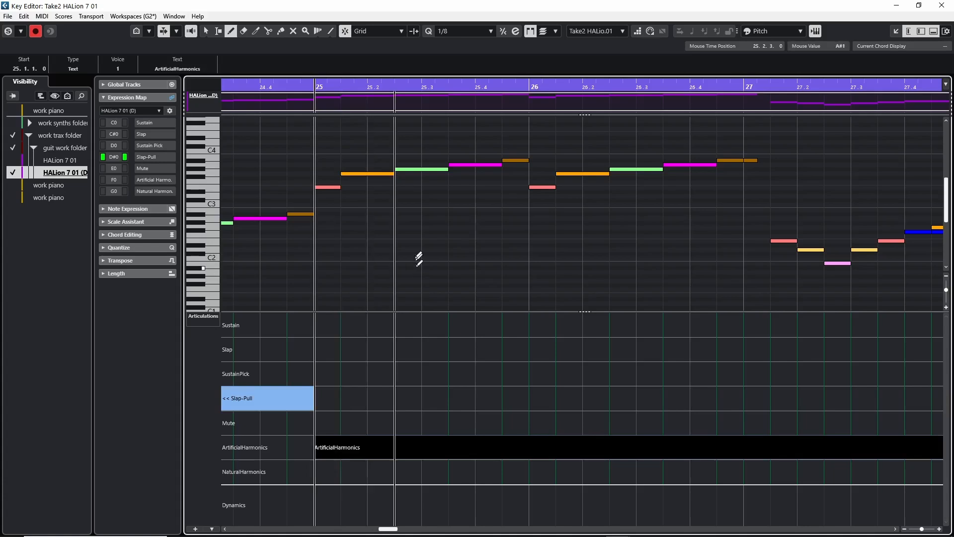
- Draw Slap-Pull at 26.2.3 and Mute at bar 27 in the articulation lane, and close the Key Editor
left_click(618, 398)
left_click(750, 447)
left_click(830, 398)
left_click(414, 87)
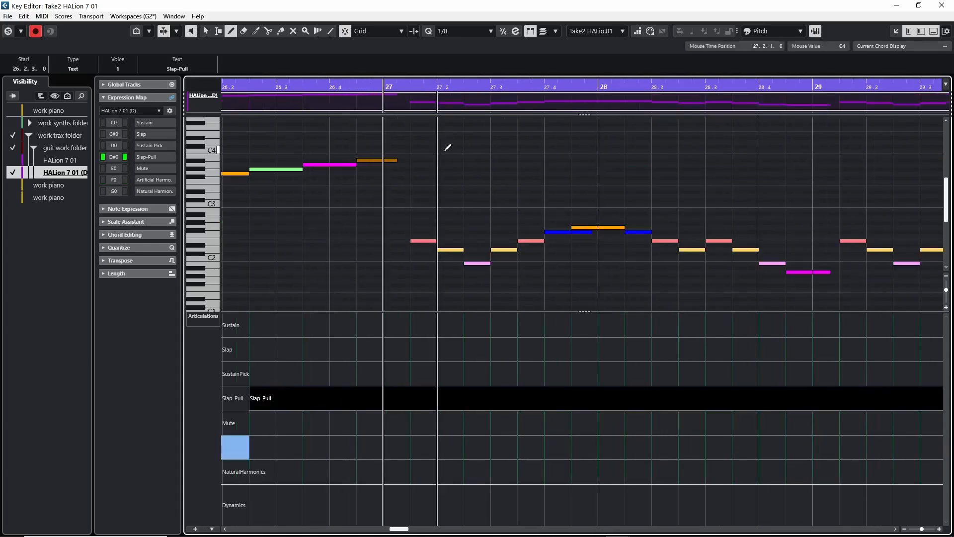
left_click(397, 419)
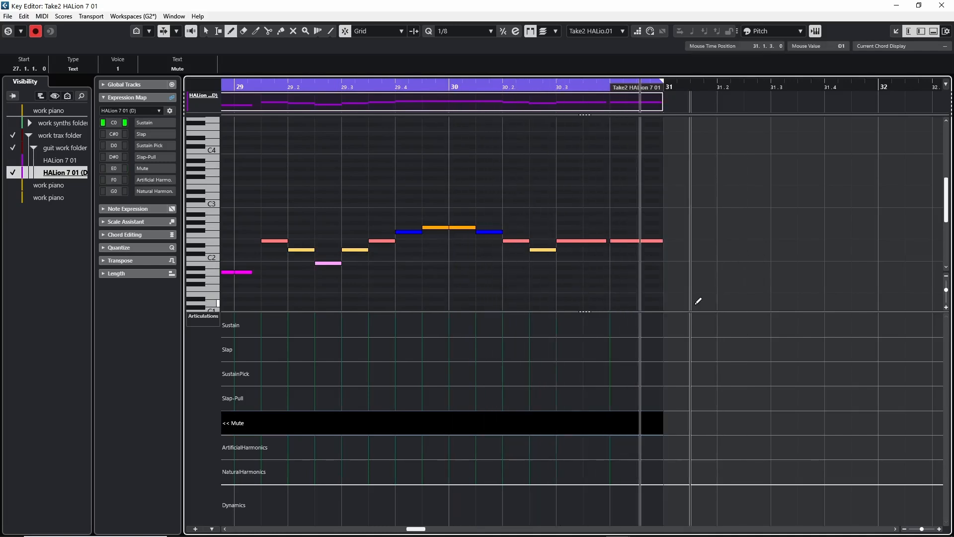
key("Escape")
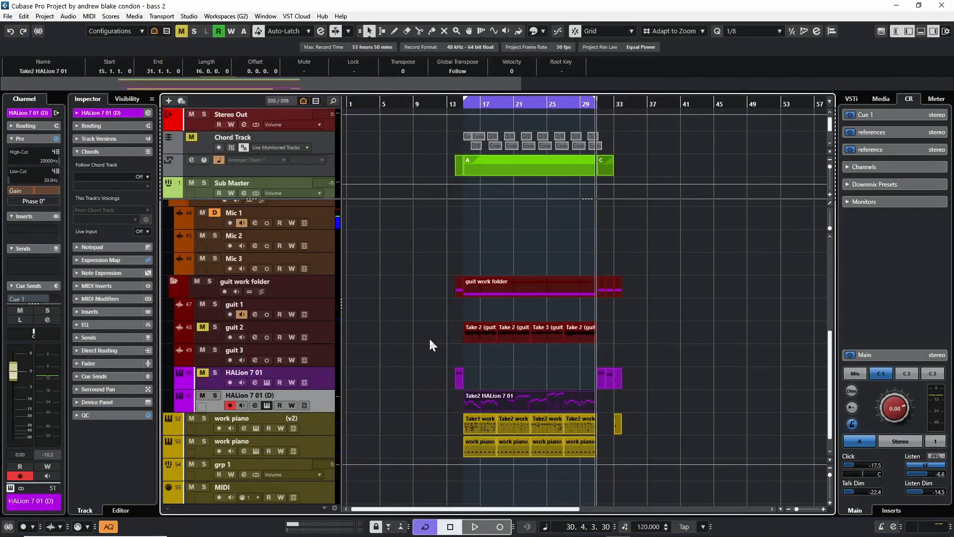
- Open the bar 14 part of the HALion 7 01 track in the Key Editor and play its note from just before bar 14
left_click(326, 377)
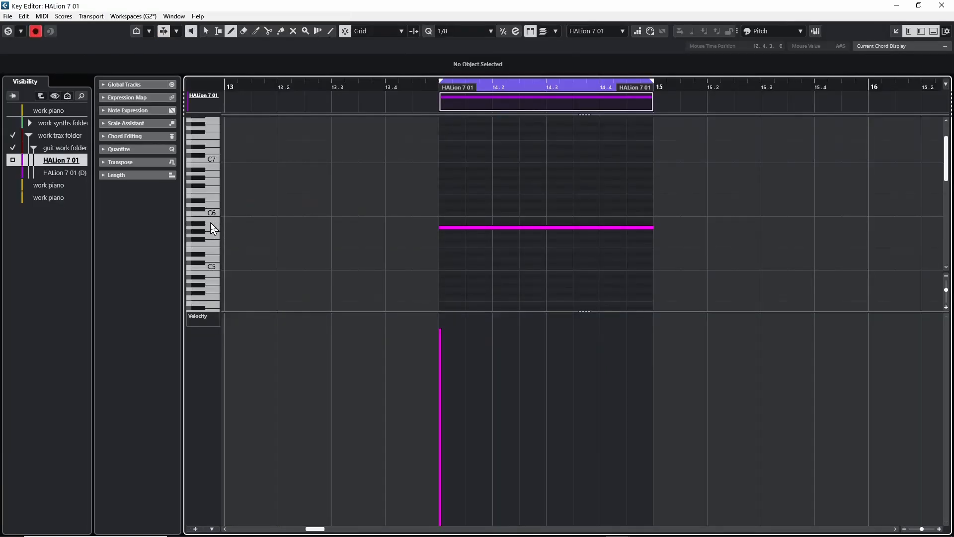
left_click(410, 87)
key("space")
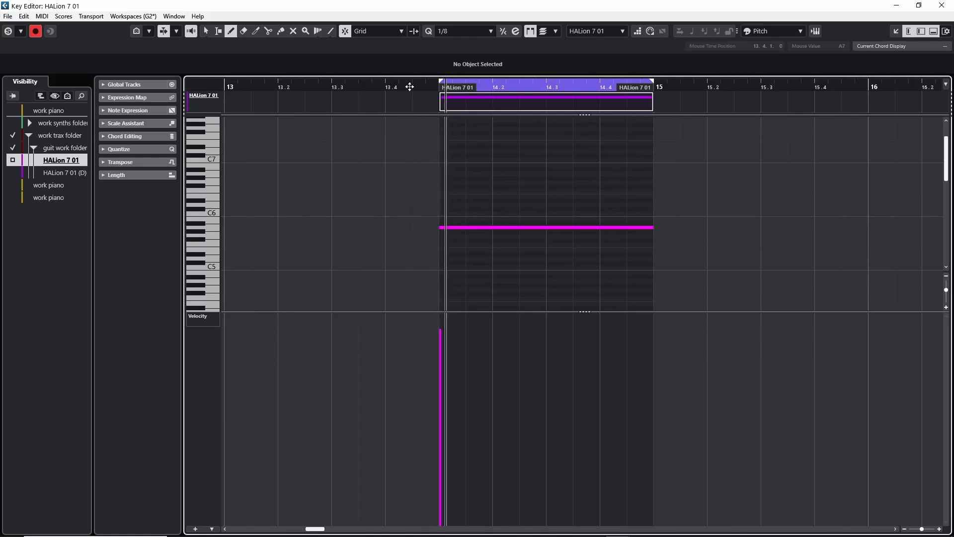
key("space")
key("1")
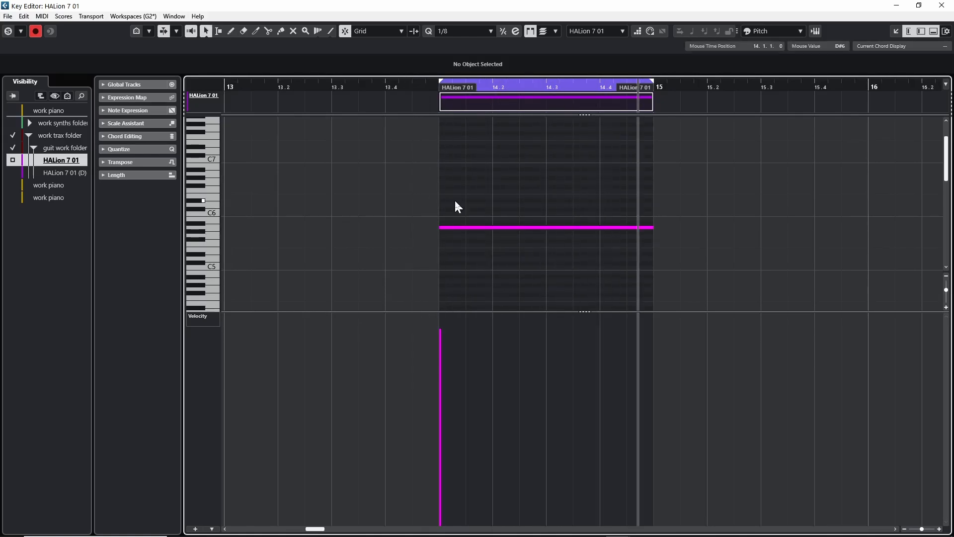
- Raise the part's note to F#6 with the Object Selection tool, play it back and close the Key Editor
left_click_drag(454, 199, 496, 261)
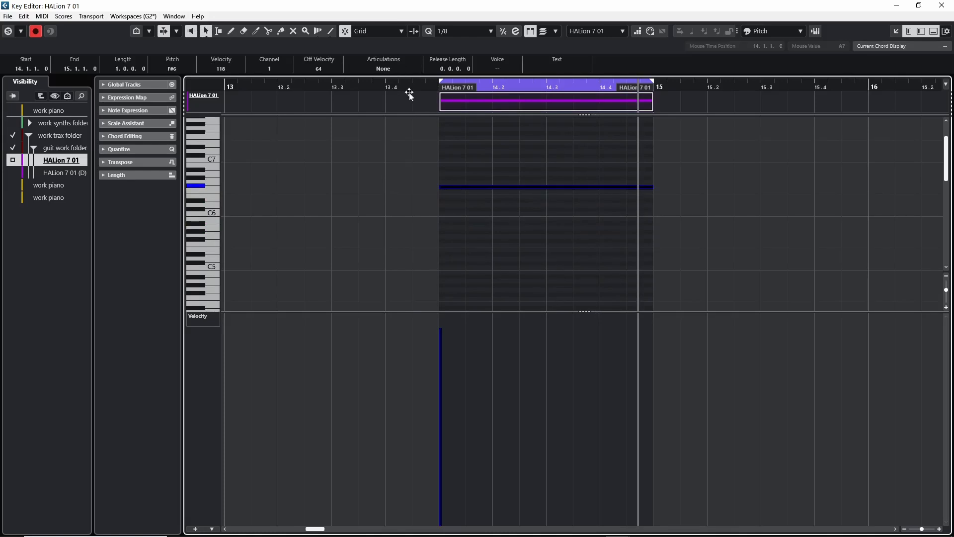
left_click(400, 89)
key("space")
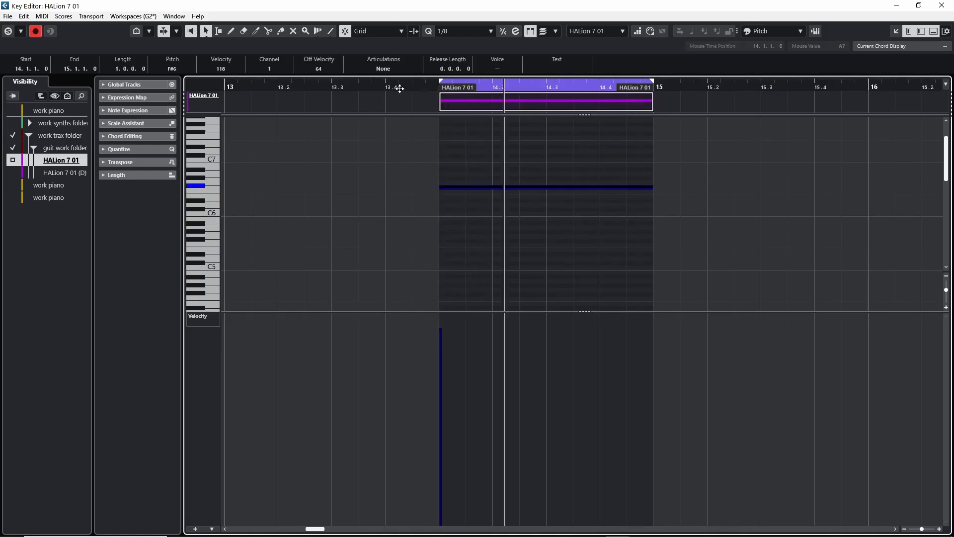
key("space")
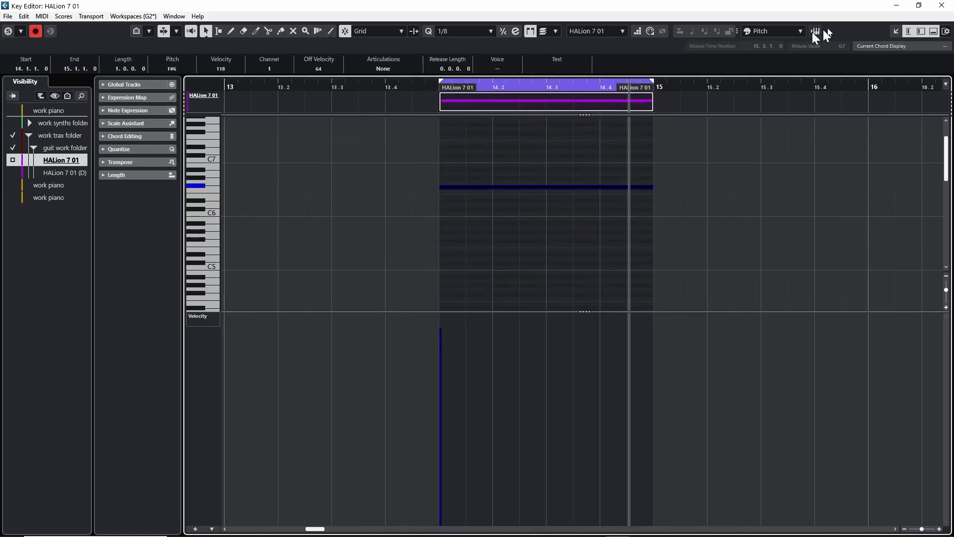
left_click(941, 6)
- Set the cycle range to the HALion 7 01 part at bar 31 and play it
scroll(666, 357, "right", 10)
left_click(616, 379)
key("shift+g")
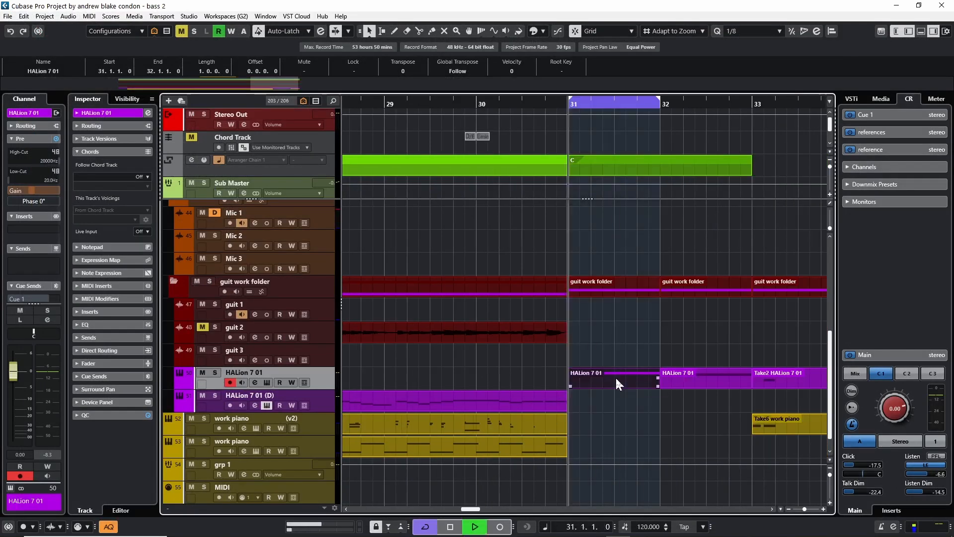
key("space")
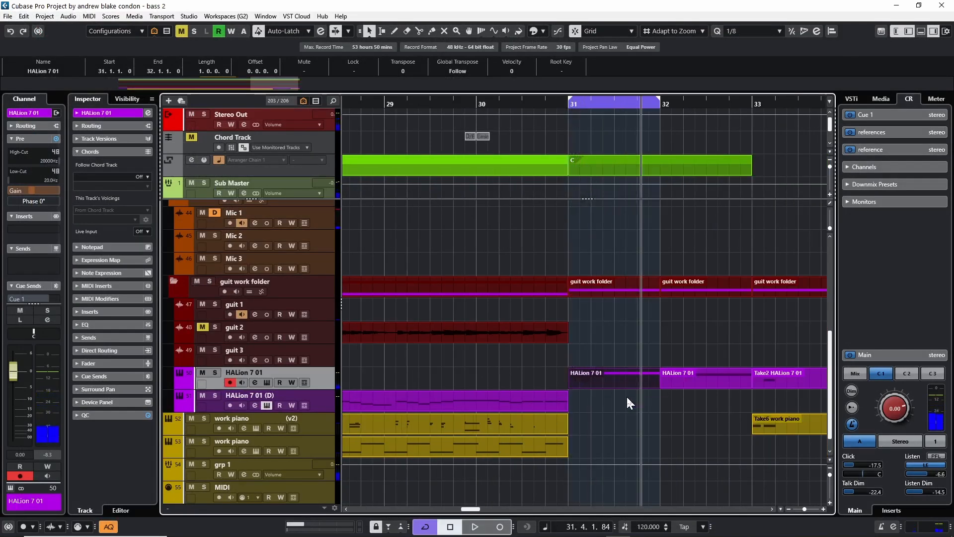
- Play the arrangement from bar 13 past its end with cycle off, and stop playback
scroll(671, 429, "down", 4)
scroll(671, 429, "down", 2)
left_click(381, 103)
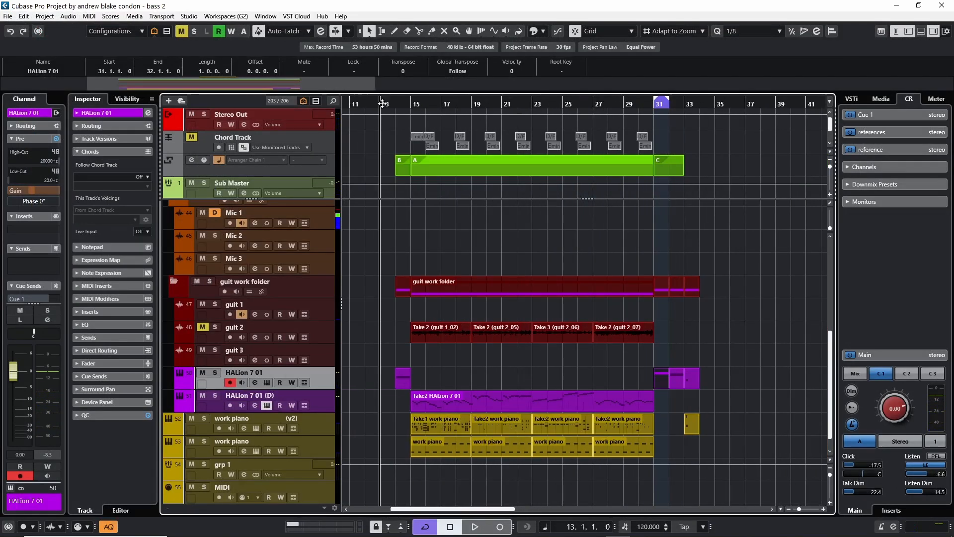
key("space")
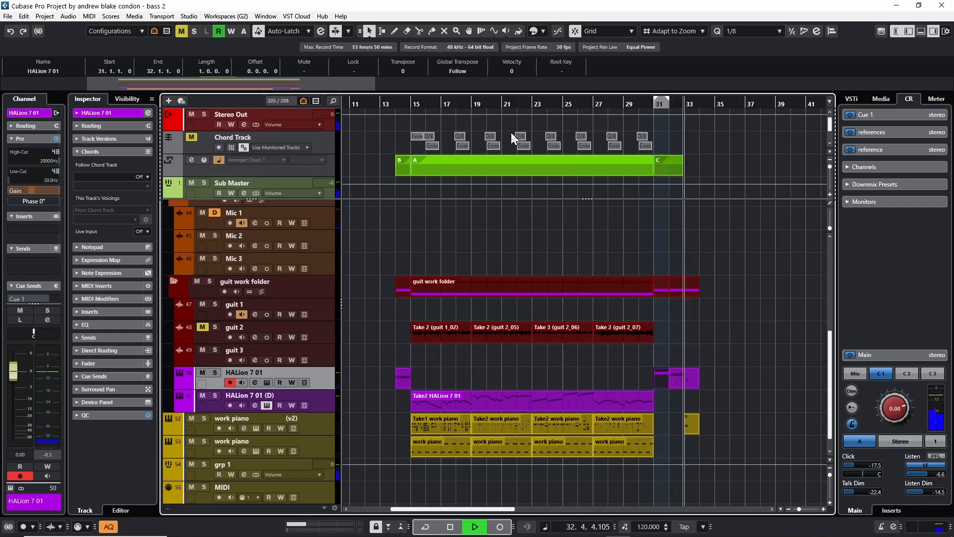
key("space")
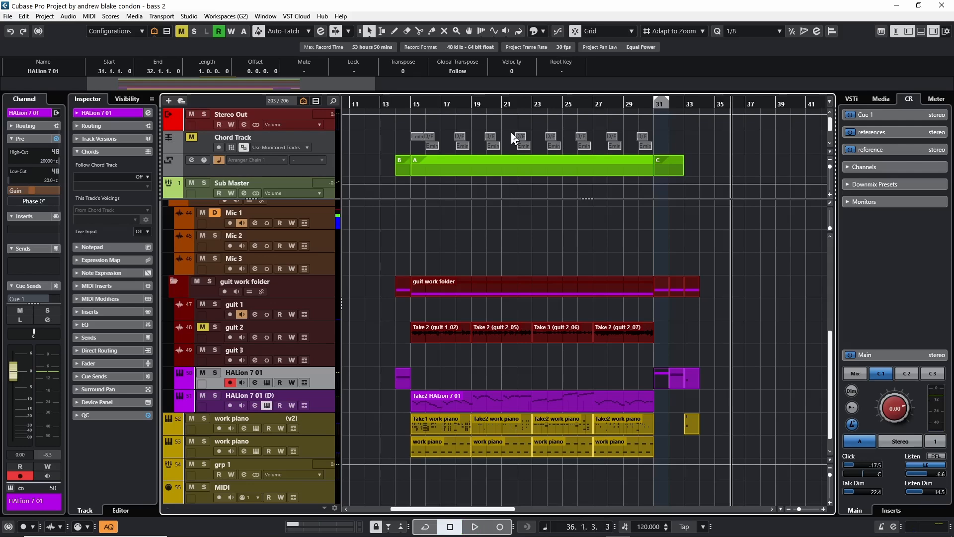
- Turn cycle back on and play the arrangement again from bar 13
key("slash")
key("space")
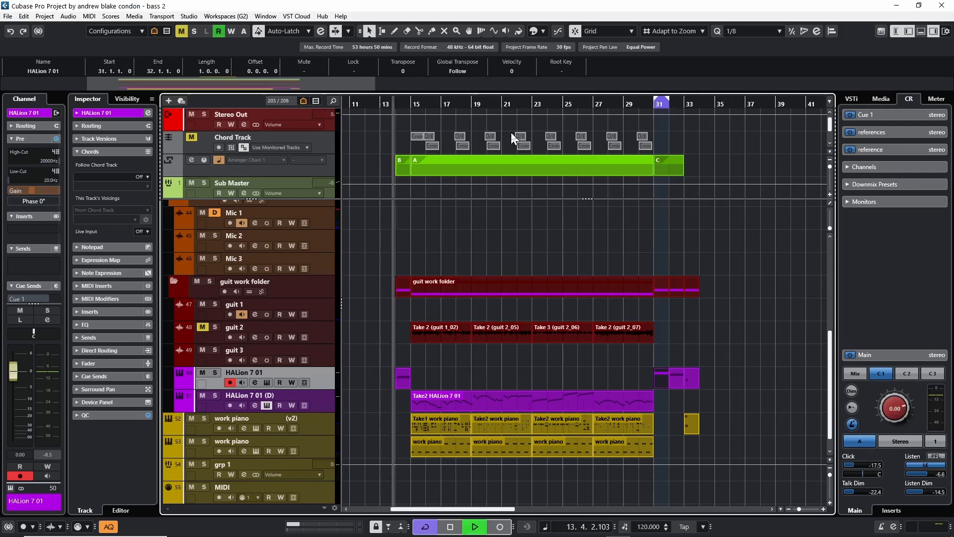